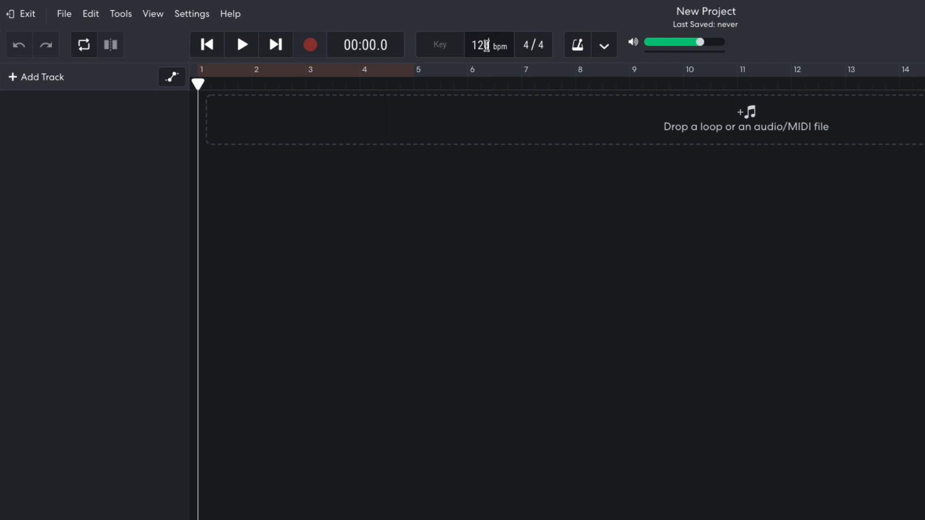
Step: Set the project tempo to 125 bpm and the key to G major
{"action": "double_click", "coordinate": [487, 45]}
{"action": "type", "text": "125"}
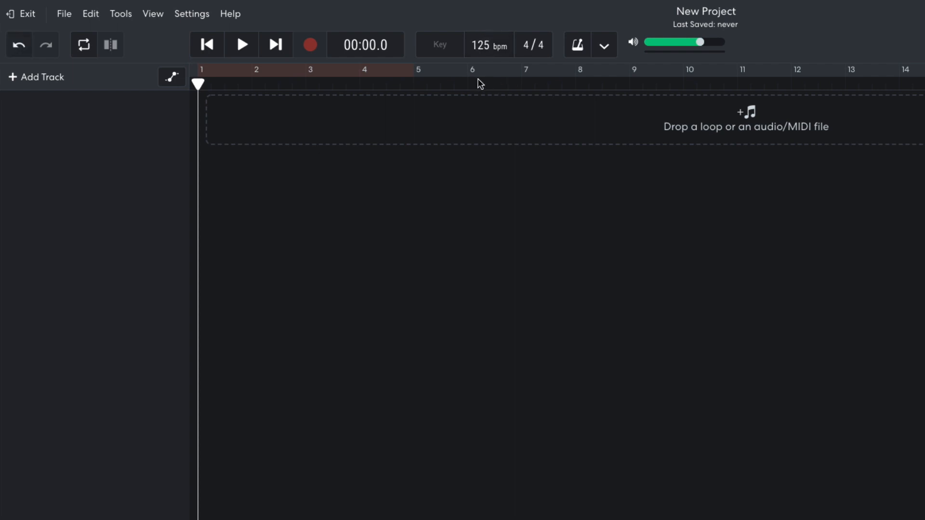
{"action": "left_click", "coordinate": [441, 48]}
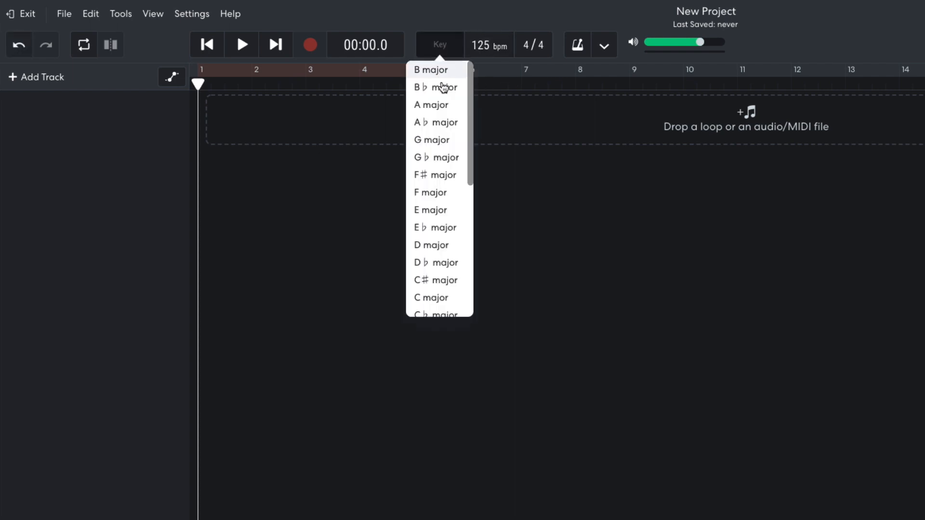
{"action": "left_click", "coordinate": [436, 140]}
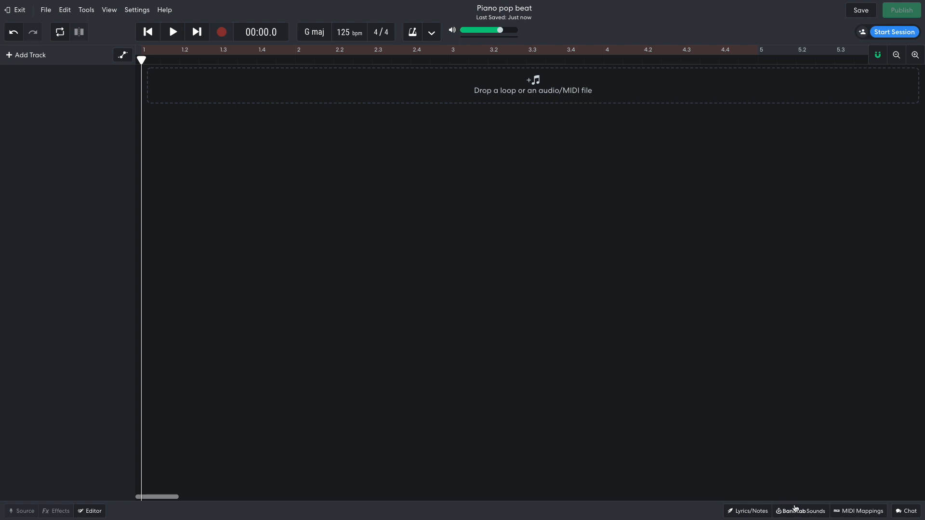
Step: Search the BandLab Sounds loops for "house" and filter the results to the Beats instrument
{"action": "left_click", "coordinate": [796, 510]}
{"action": "left_click", "coordinate": [819, 57]}
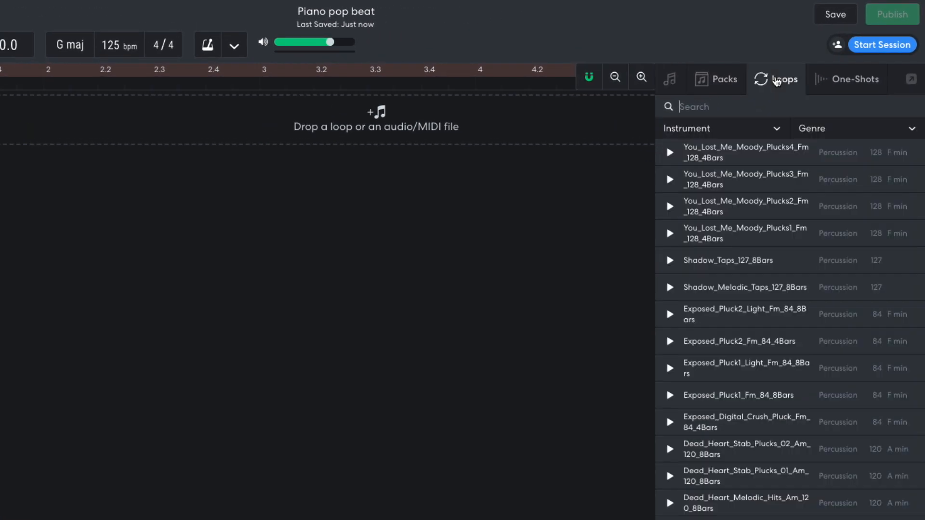
{"action": "type", "text": "house"}
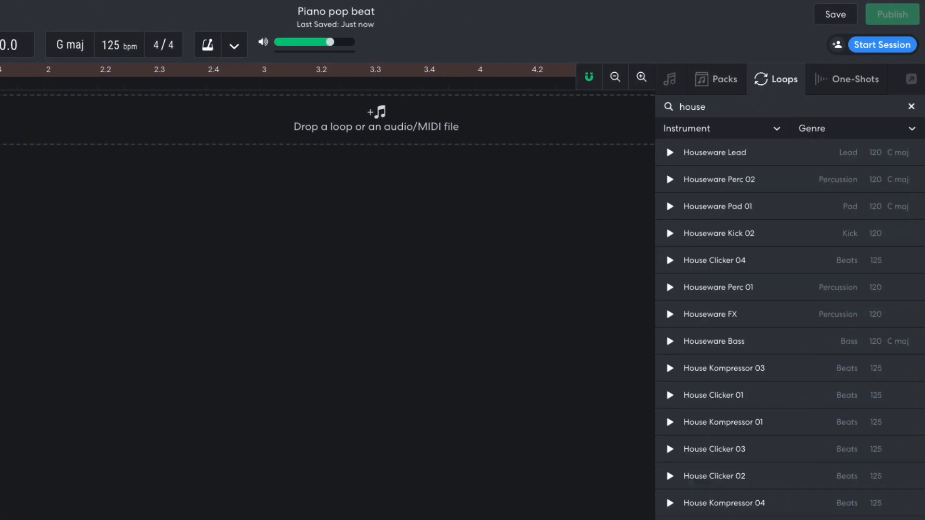
{"action": "left_click", "coordinate": [709, 135]}
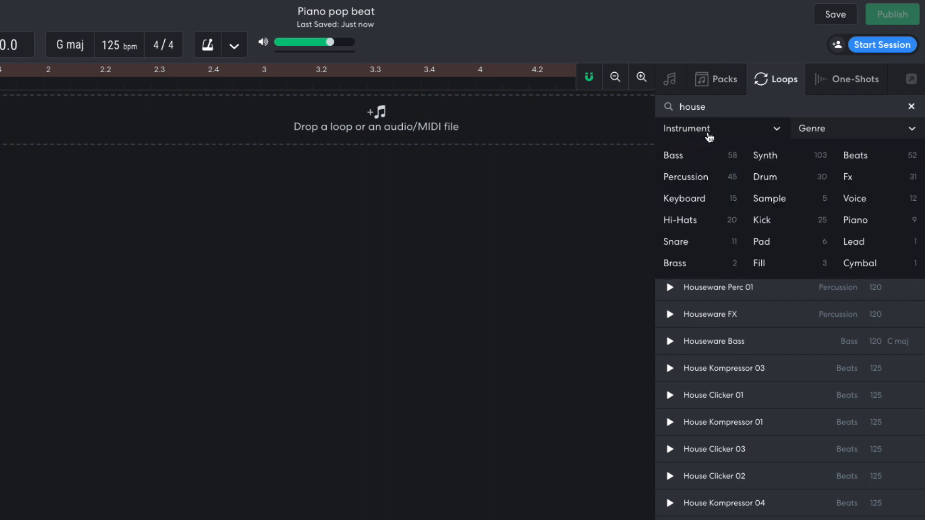
{"action": "left_click", "coordinate": [855, 155]}
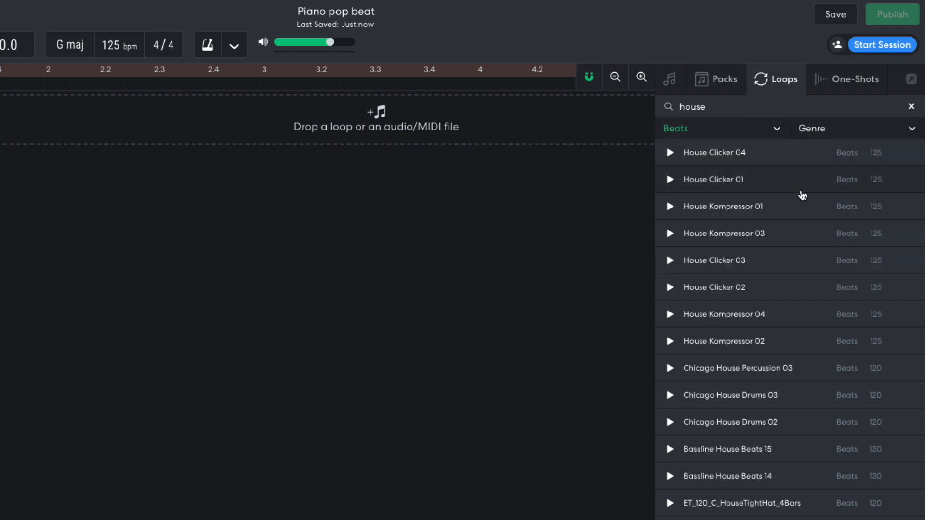
Step: Audition the House Clicker 02 loop and add it as the first track, starting at bar 1
{"action": "left_click", "coordinate": [670, 288]}
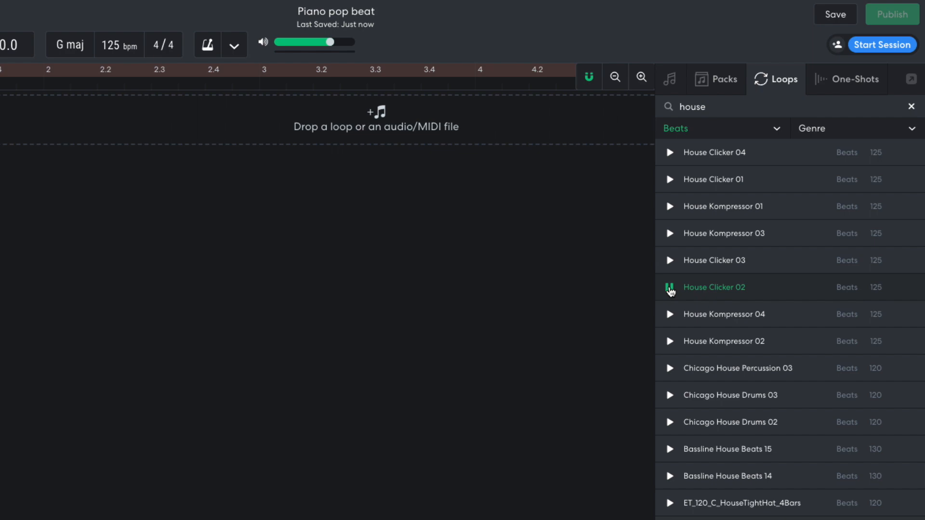
{"action": "left_click", "coordinate": [671, 290]}
{"action": "left_click_drag", "start_coordinate": [689, 291], "coordinate": [192, 91]}
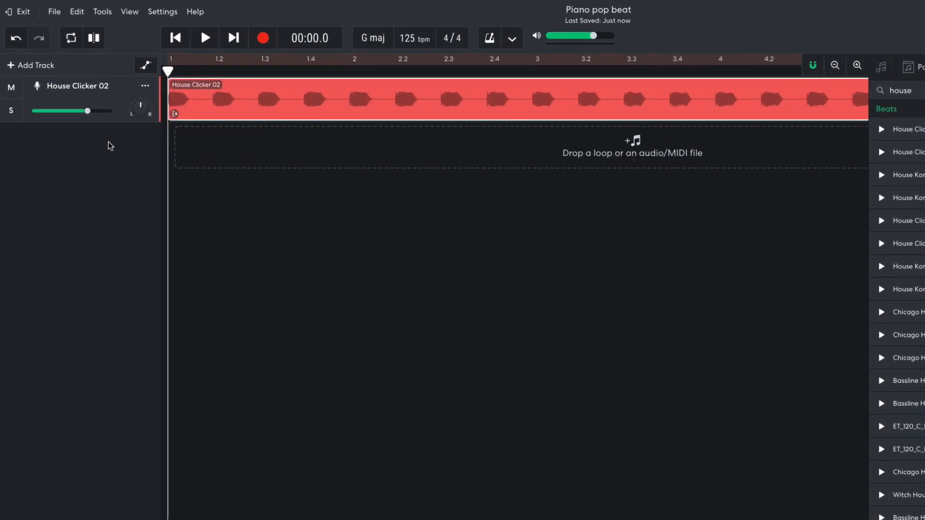
Step: Lower the House Clicker 02 track's volume slightly and play the loop back
{"action": "left_click_drag", "start_coordinate": [88, 112], "coordinate": [90, 133]}
{"action": "key", "text": "space"}
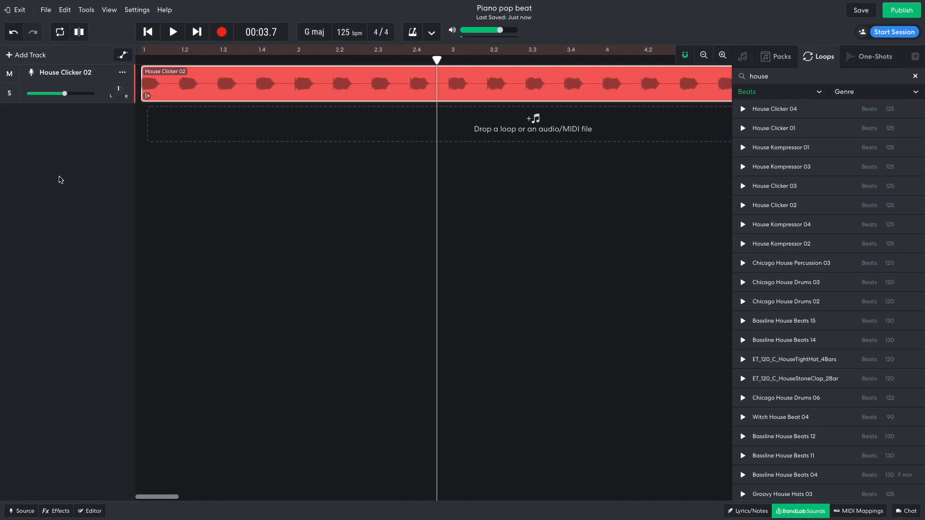
{"action": "key", "text": "space"}
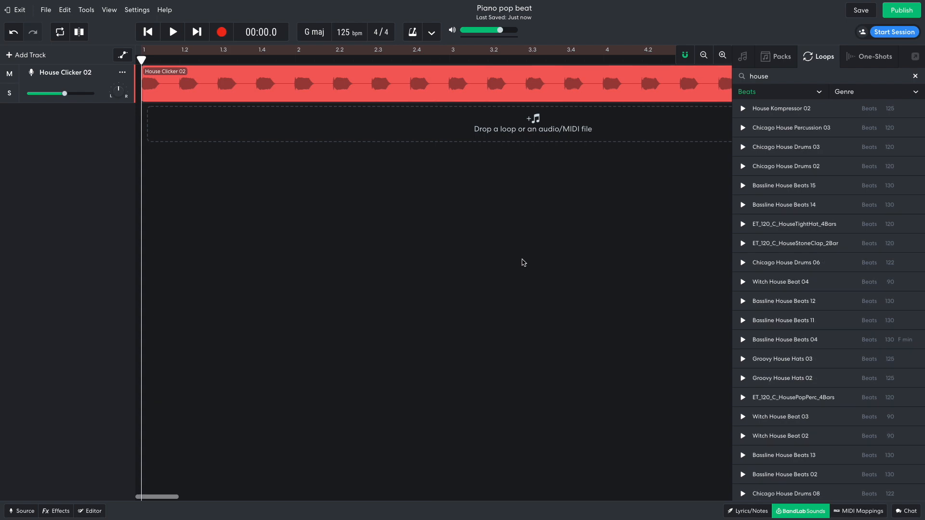
Step: Audition the Chicago House Drums 03 loop and place it on a new second track starting at bar 1
{"action": "left_click", "coordinate": [742, 147]}
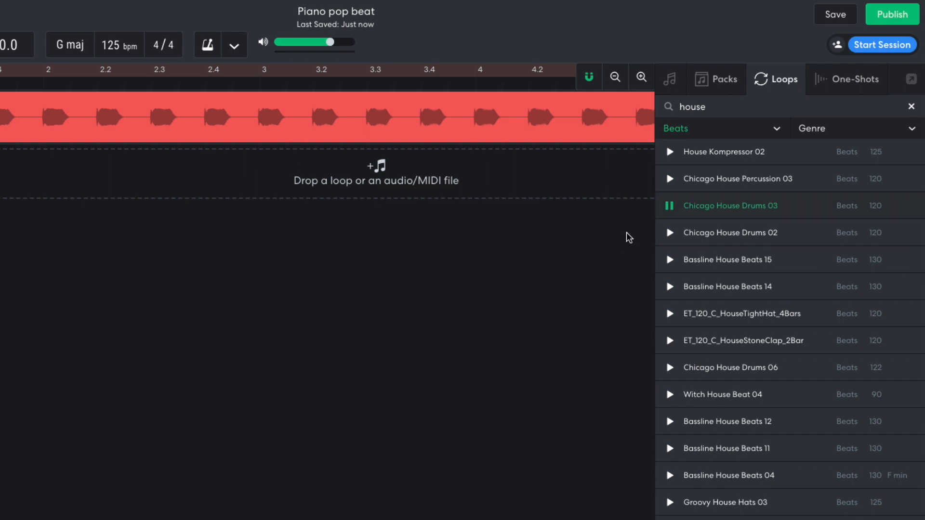
{"action": "left_click", "coordinate": [669, 207]}
{"action": "left_click_drag", "start_coordinate": [729, 206], "coordinate": [189, 127]}
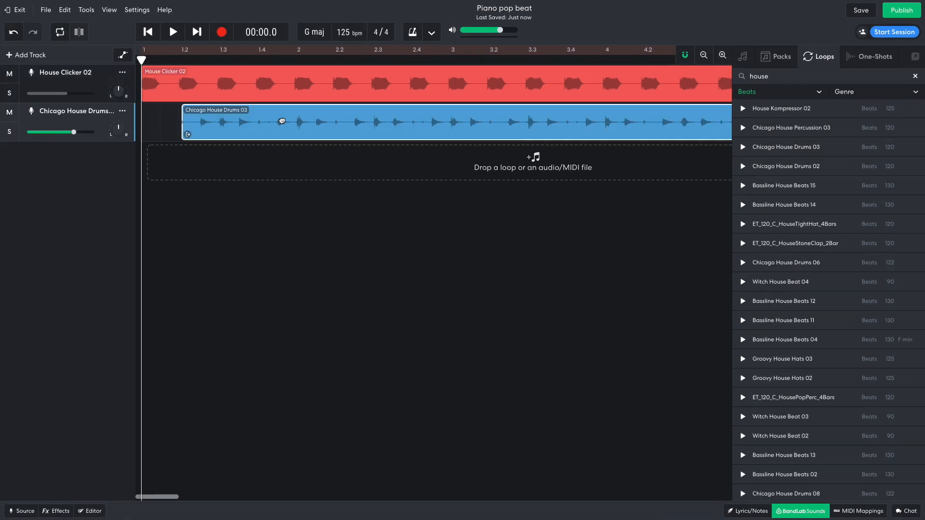
Step: Lower the Chicago House Drums 03 track's volume to about -6.2 dB and play both loops together
{"action": "left_click_drag", "start_coordinate": [73, 132], "coordinate": [62, 133]}
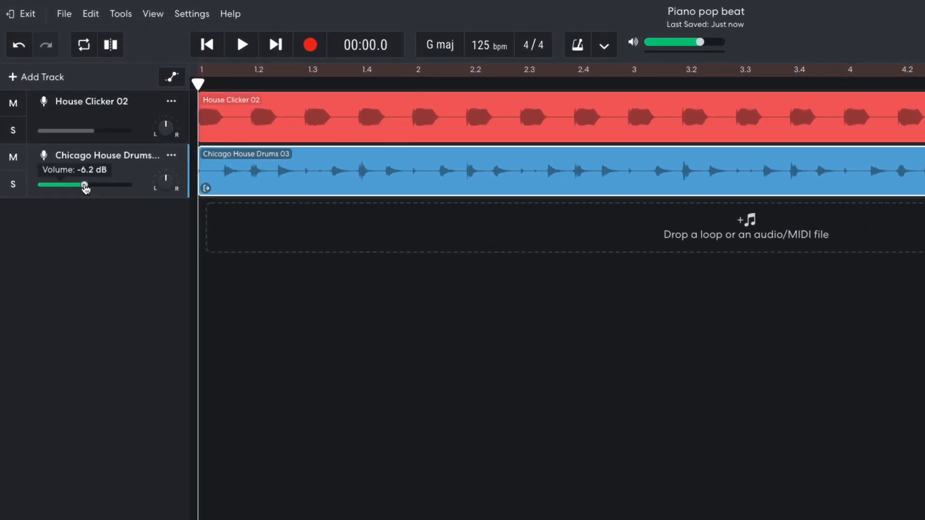
{"action": "left_click_drag", "start_coordinate": [85, 187], "coordinate": [86, 187]}
{"action": "key", "text": "space"}
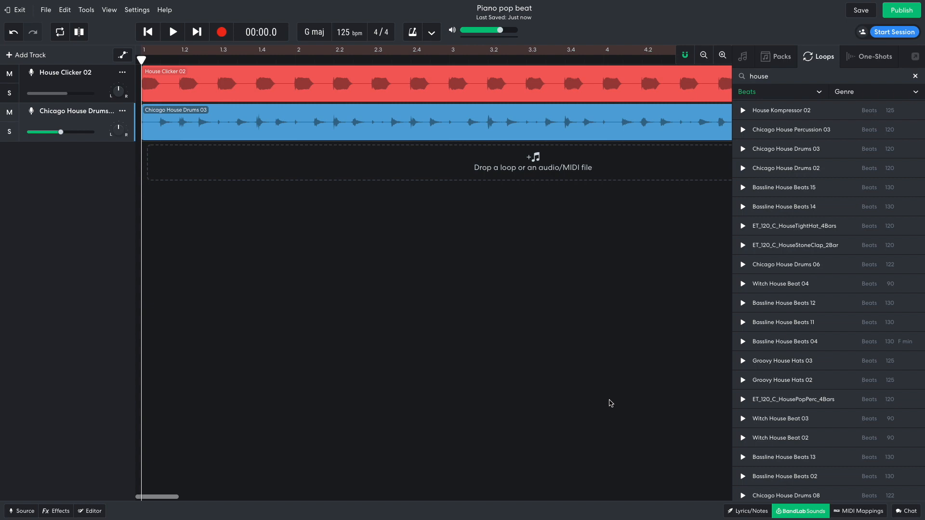
Step: Audition the Bassline House Beats 02 loop and place it on a new third track starting at bar 1
{"action": "left_click", "coordinate": [743, 477]}
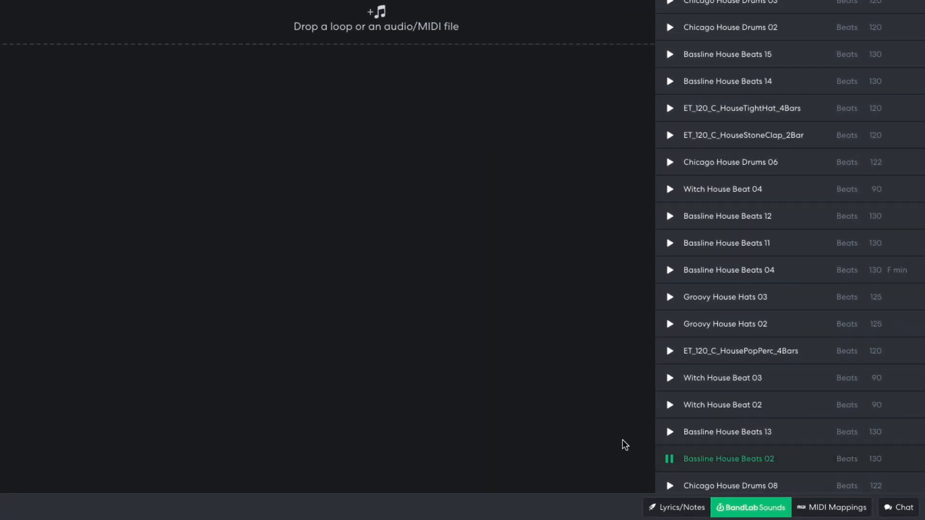
{"action": "left_click", "coordinate": [669, 460]}
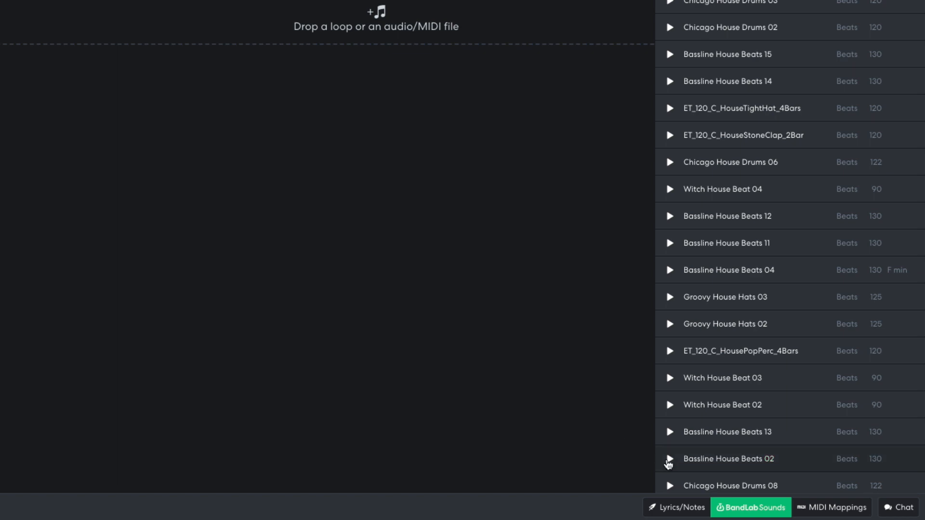
{"action": "left_click_drag", "start_coordinate": [672, 461], "coordinate": [219, 162]}
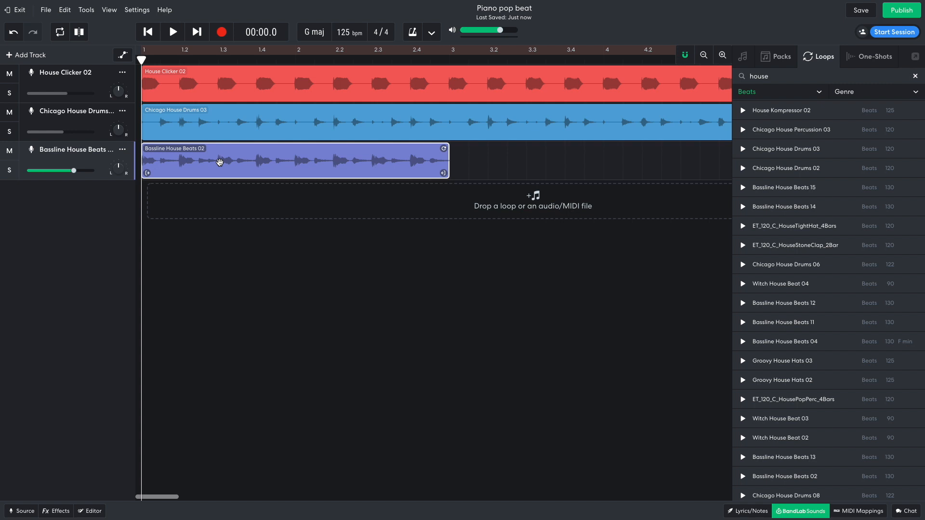
Step: Close the sound browser, loop the Bassline House Beats 02 clip out to bar 5 and play the arrangement
{"action": "left_click", "coordinate": [787, 514]}
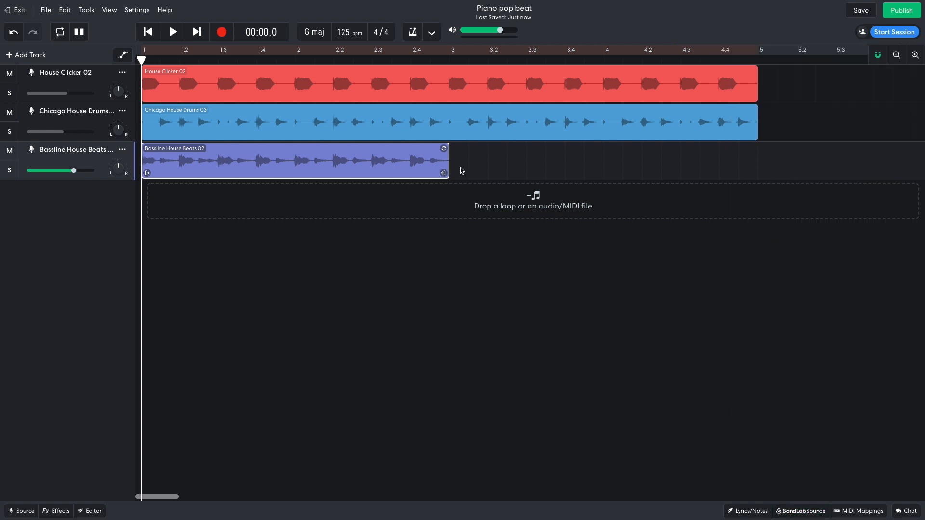
{"action": "left_click_drag", "start_coordinate": [456, 148], "coordinate": [757, 149]}
{"action": "key", "text": "space"}
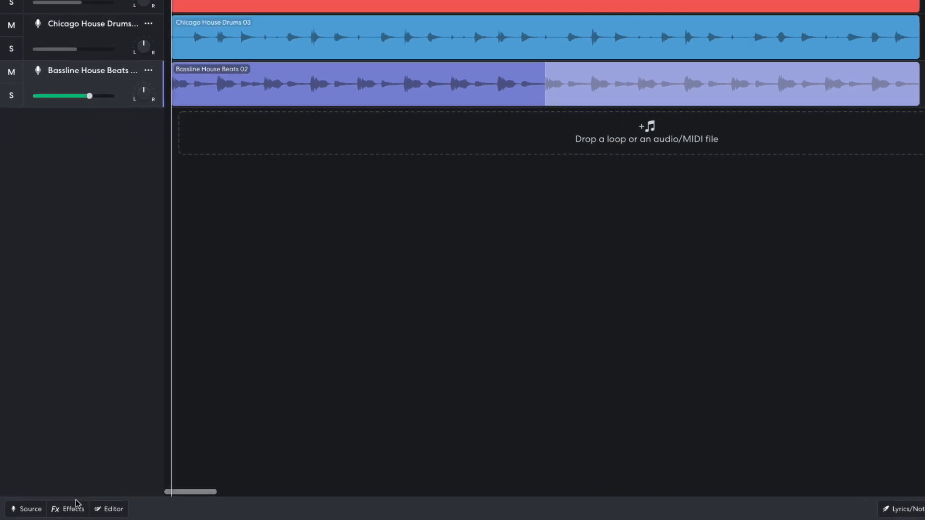
Step: Add a Multi Filter effect to the Bassline House Beats 02 track and set its type to Highpass
{"action": "left_click", "coordinate": [56, 511]}
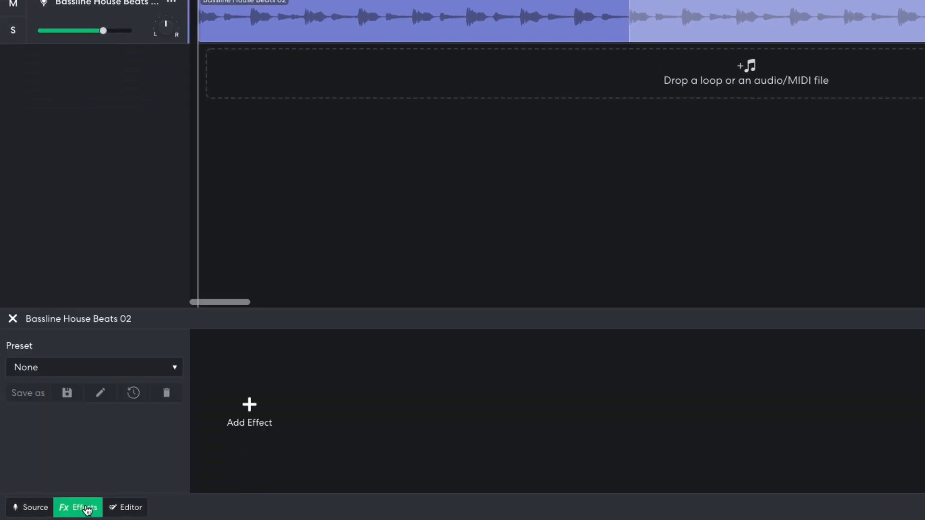
{"action": "left_click", "coordinate": [166, 462]}
{"action": "mouse_move", "coordinate": [165, 462]}
{"action": "mouse_move", "coordinate": [252, 464]}
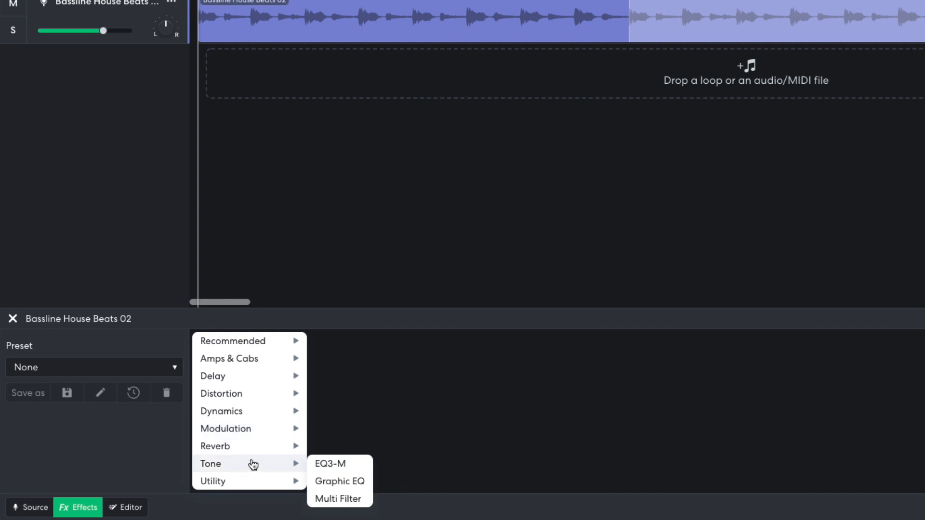
{"action": "left_click", "coordinate": [324, 499]}
{"action": "left_click", "coordinate": [269, 474]}
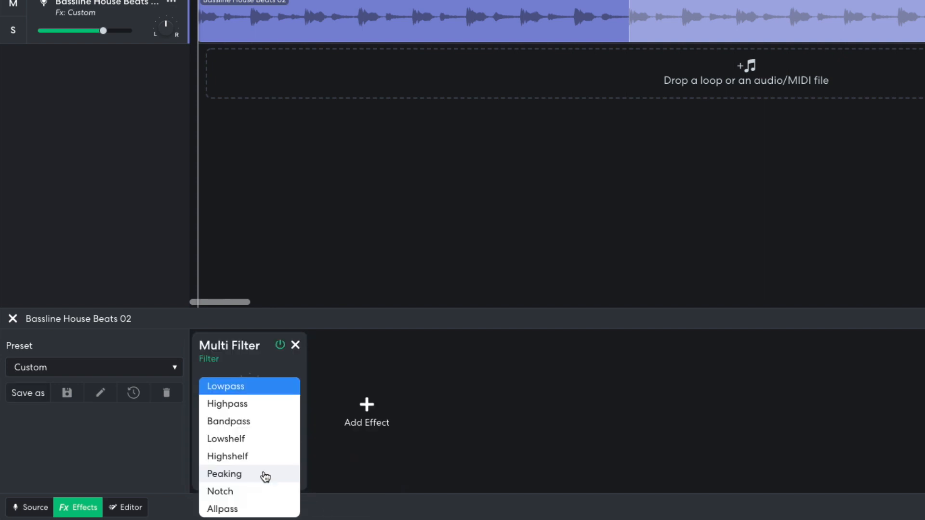
{"action": "left_click", "coordinate": [248, 411]}
Step: Adjust the Multi Filter's frequency, lower the Bassline House Beats 02 track's volume slightly and play the beat
{"action": "left_click_drag", "start_coordinate": [248, 410], "coordinate": [245, 448]}
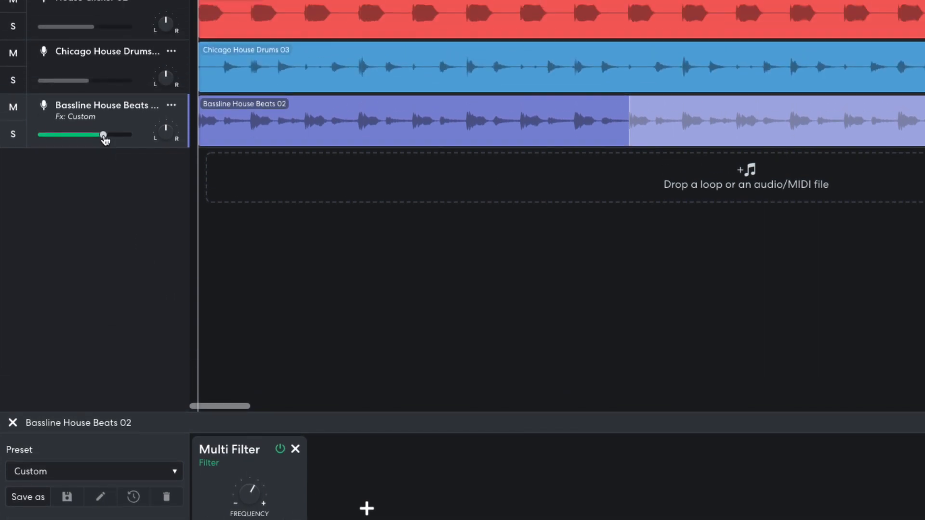
{"action": "left_click_drag", "start_coordinate": [104, 138], "coordinate": [96, 139]}
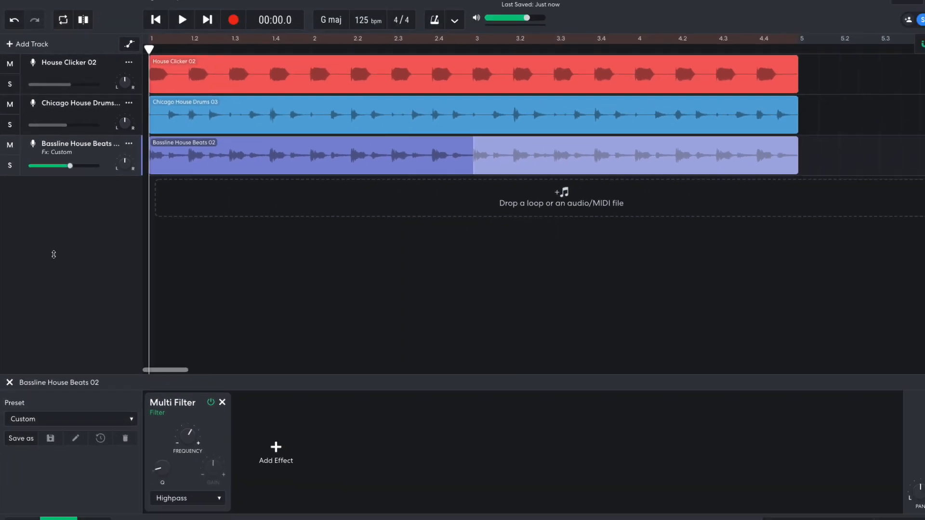
{"action": "key", "text": "space"}
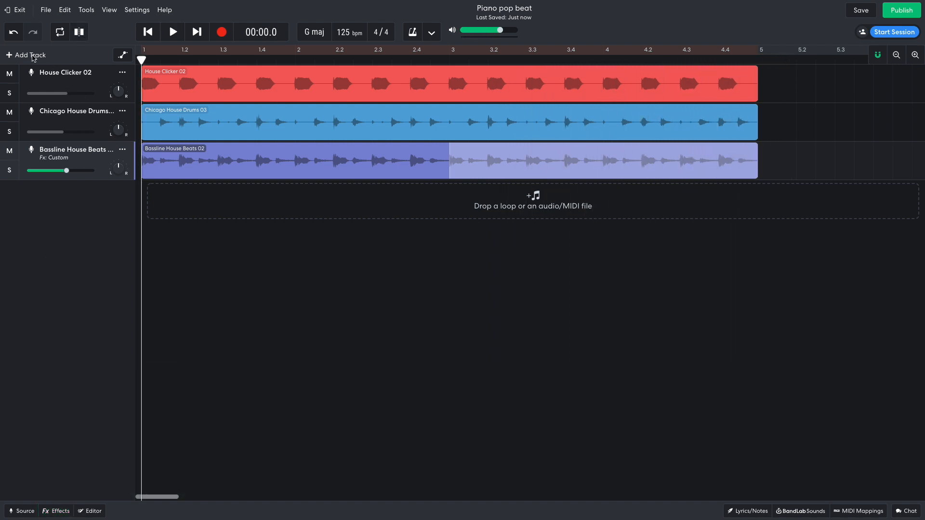
Step: Add an instrument track using the Studio Grand piano sound and lower the track's volume
{"action": "left_click", "coordinate": [33, 57]}
{"action": "left_click", "coordinate": [351, 202]}
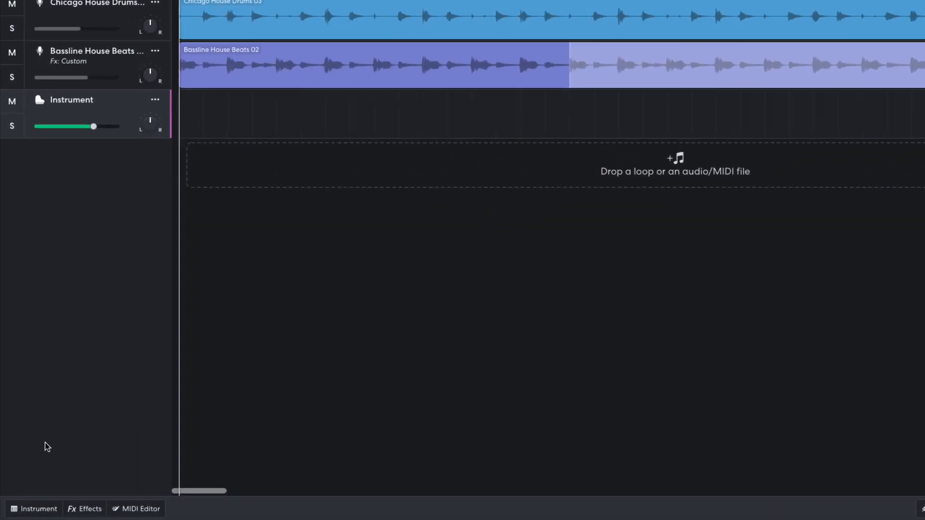
{"action": "left_click", "coordinate": [20, 506]}
{"action": "left_click", "coordinate": [70, 370]}
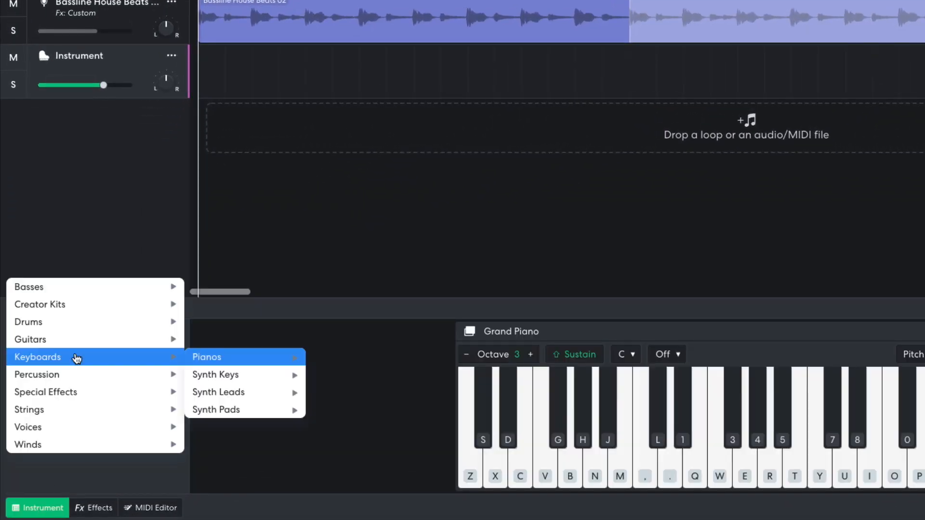
{"action": "mouse_move", "coordinate": [215, 356]}
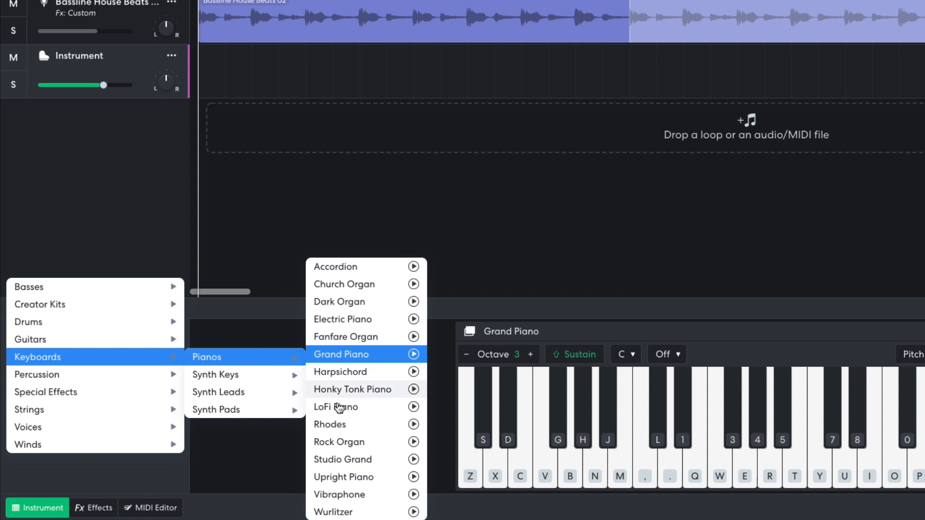
{"action": "left_click", "coordinate": [340, 459]}
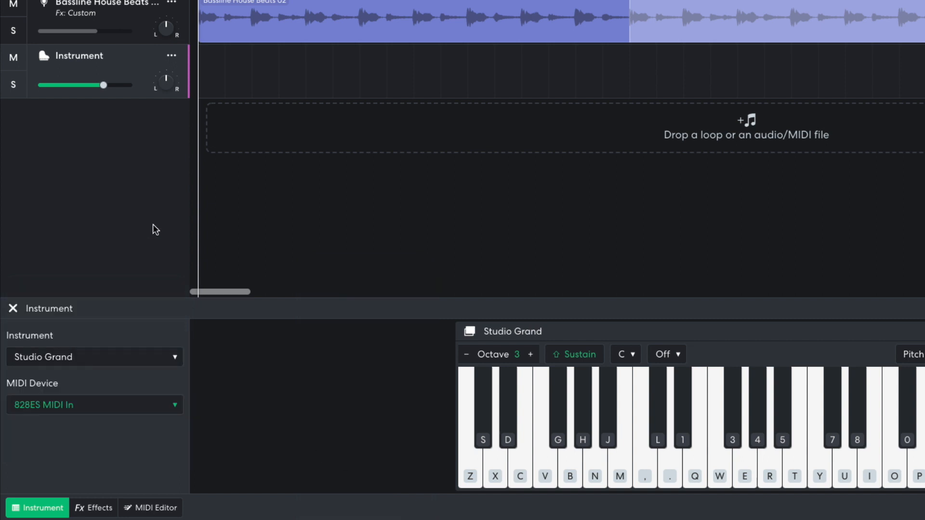
{"action": "left_click_drag", "start_coordinate": [103, 87], "coordinate": [80, 88]}
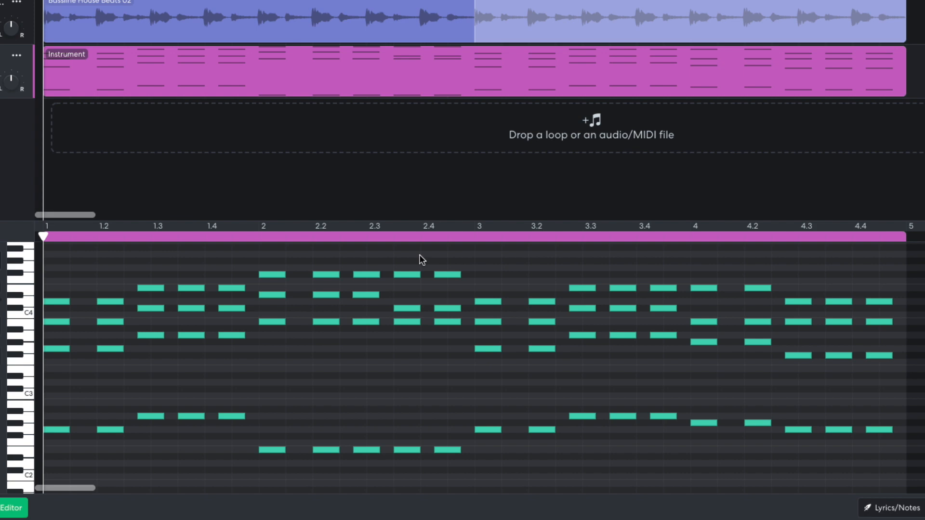
Step: Play back the four-bar piano chord part from the start of the project
{"action": "key", "text": "space"}
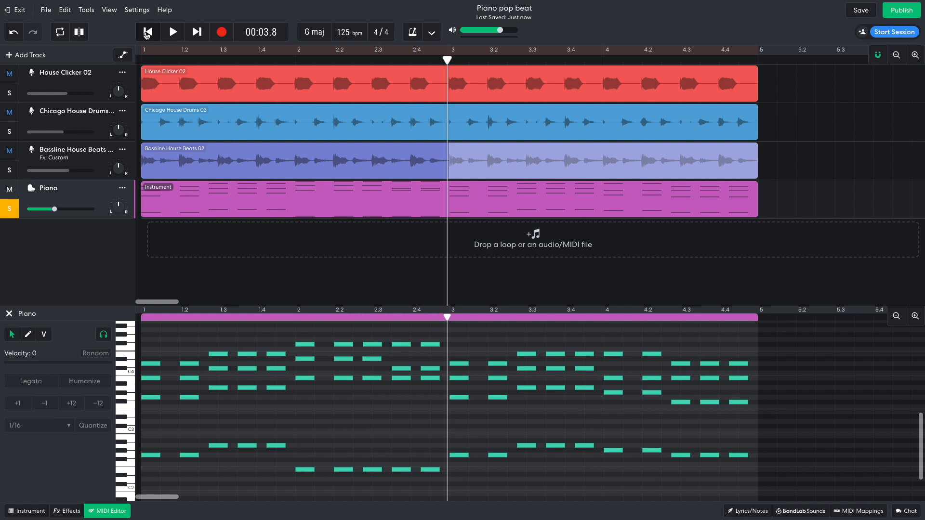
{"action": "left_click", "coordinate": [147, 32]}
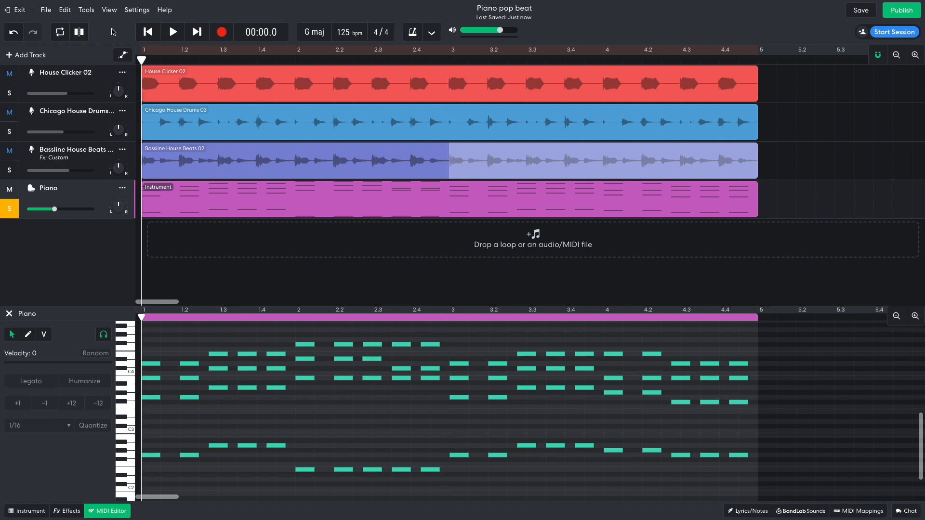
{"action": "key", "text": "space"}
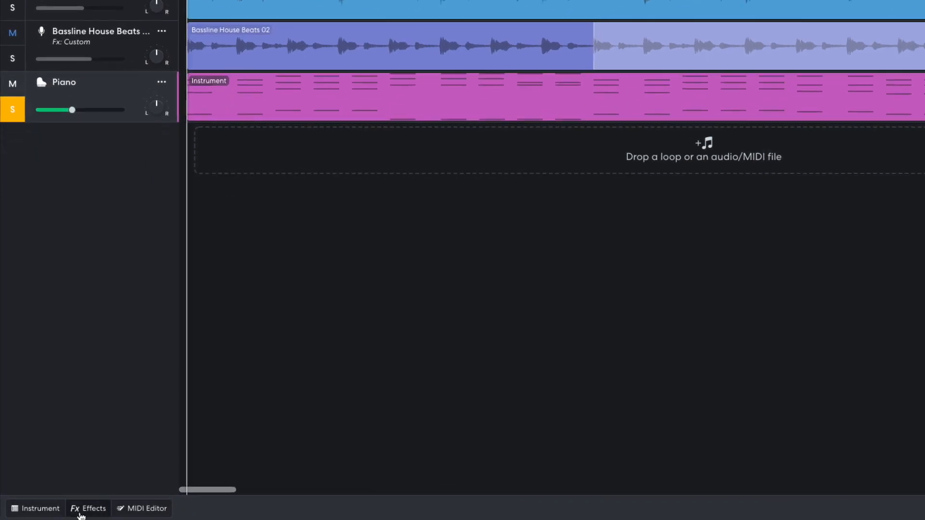
Step: Add a Dimension B chorus effect to the Piano track and play back the piano part
{"action": "left_click", "coordinate": [68, 511]}
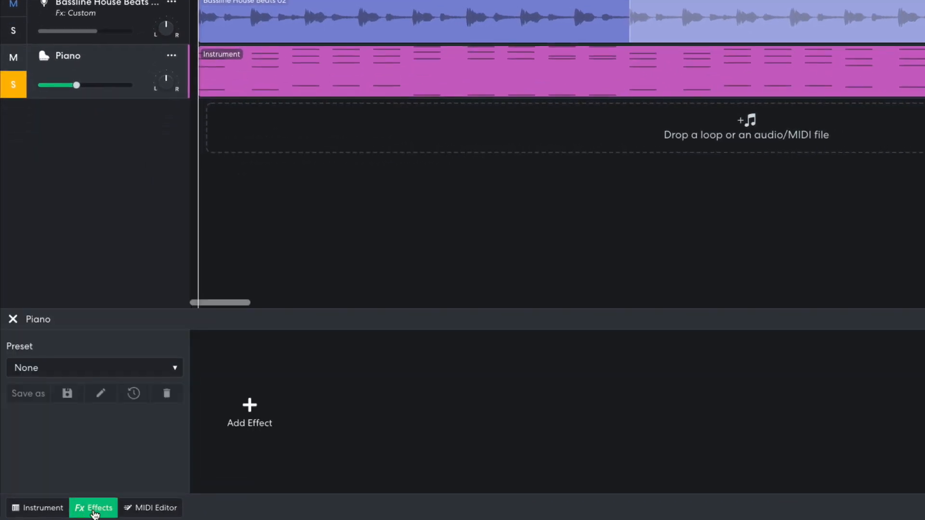
{"action": "left_click", "coordinate": [242, 426]}
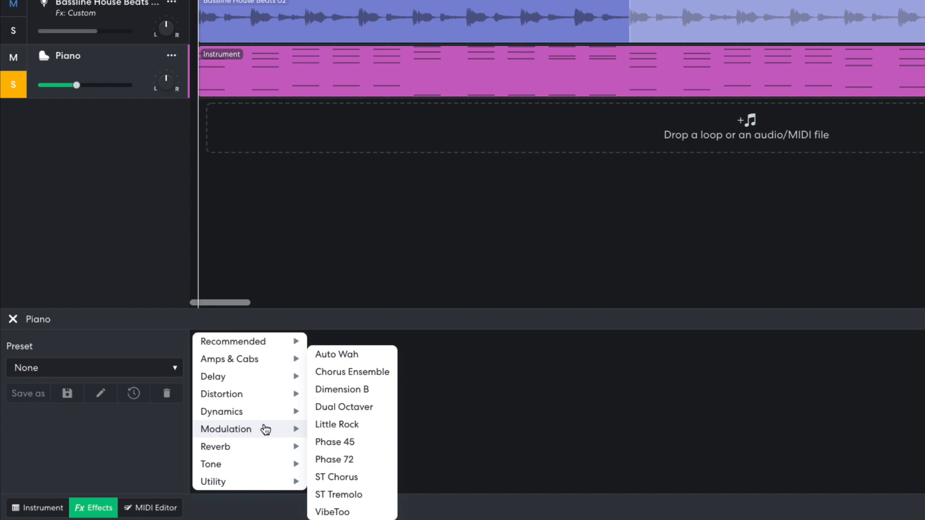
{"action": "left_click", "coordinate": [367, 390]}
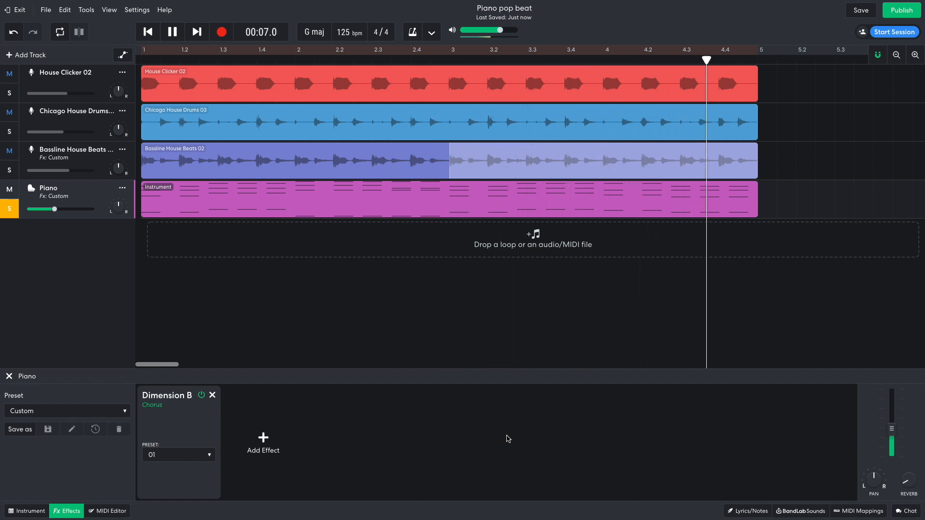
{"action": "key", "text": "space"}
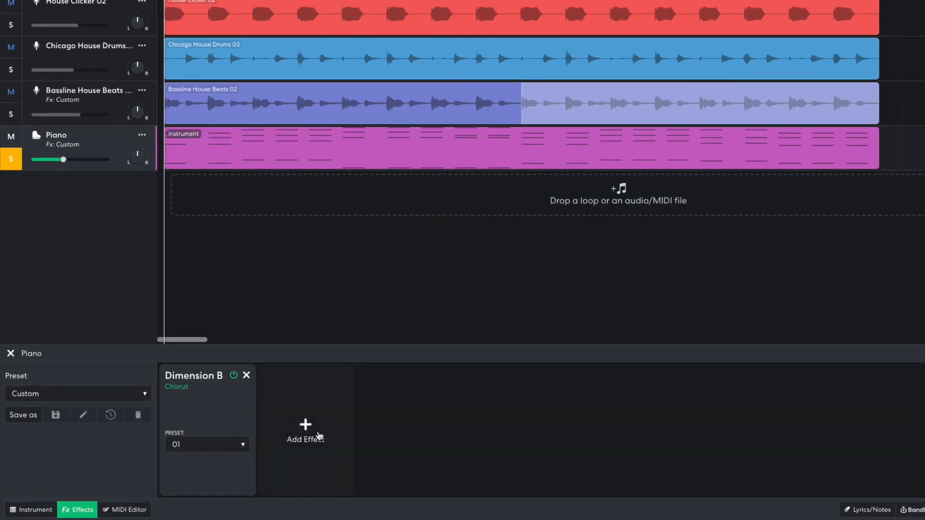
Step: Add a Studio Reverb effect after the Dimension B on the Piano track and listen to the result
{"action": "left_click", "coordinate": [263, 438]}
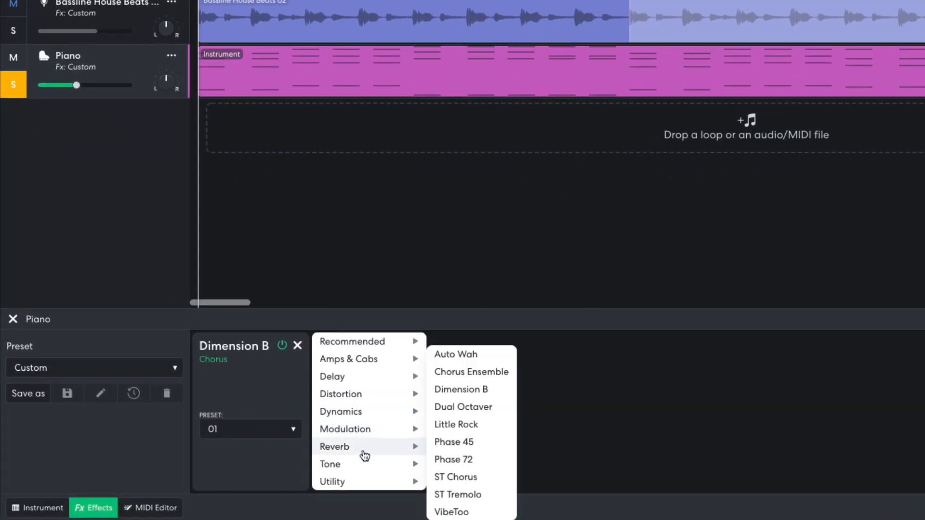
{"action": "mouse_move", "coordinate": [255, 468]}
{"action": "left_click", "coordinate": [461, 482]}
{"action": "mouse_move", "coordinate": [375, 423]}
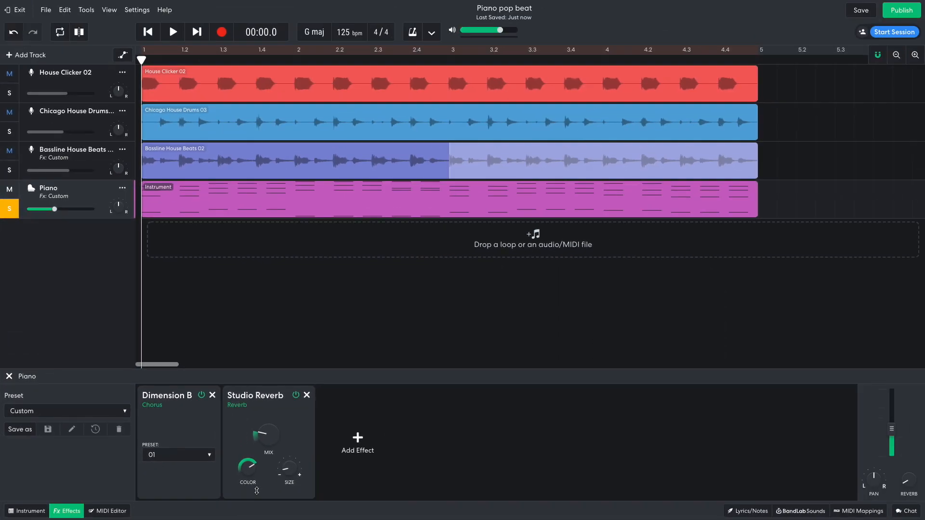
{"action": "key", "text": "space"}
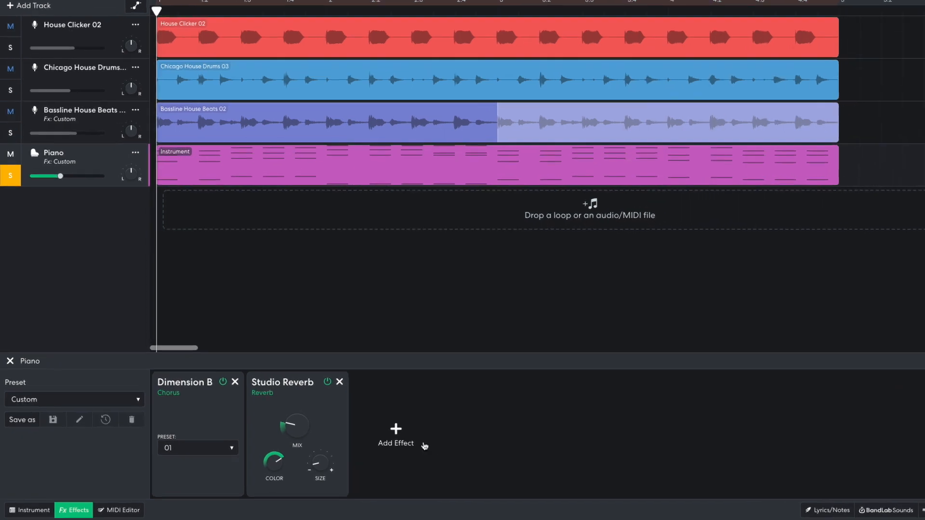
Step: Add a Filter Echo delay effect to the Piano track and play the piano part with it
{"action": "left_click", "coordinate": [358, 443]}
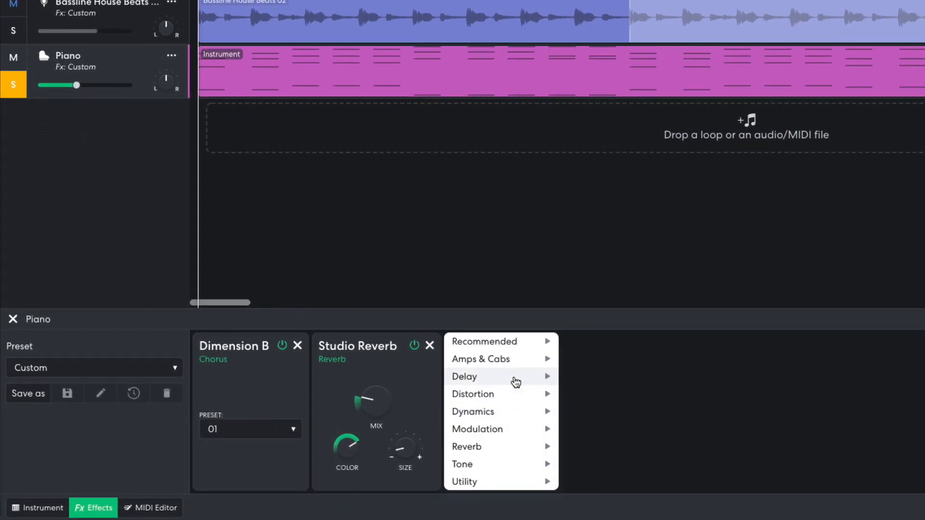
{"action": "mouse_move", "coordinate": [369, 421]}
{"action": "left_click", "coordinate": [589, 394]}
{"action": "mouse_move", "coordinate": [477, 394]}
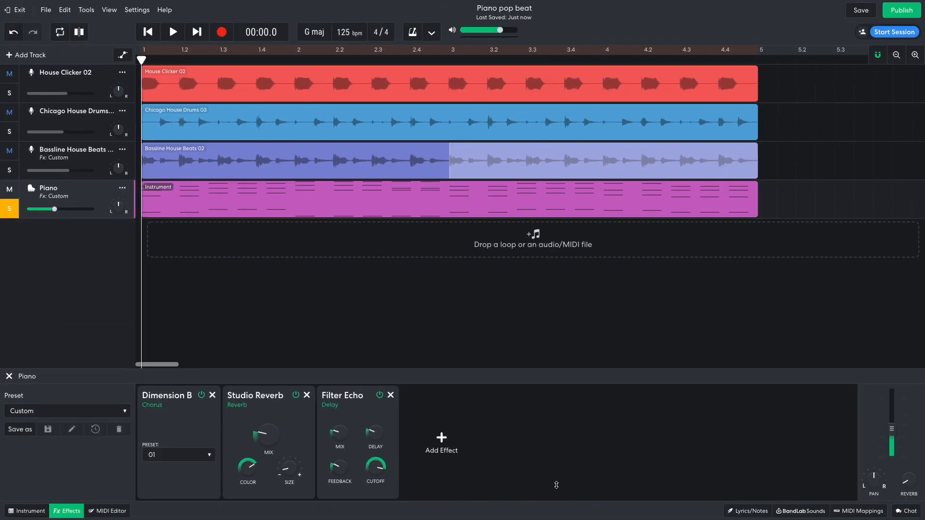
{"action": "key", "text": "space"}
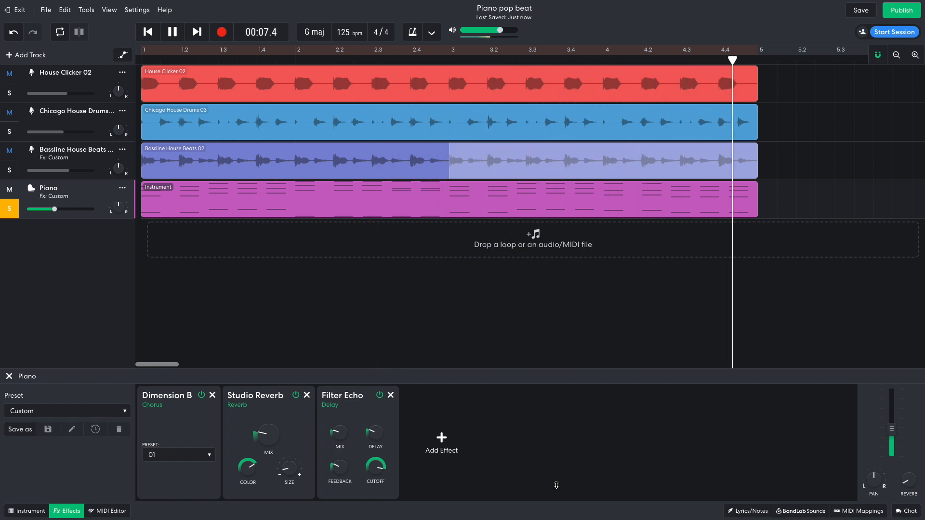
{"action": "key", "text": "space"}
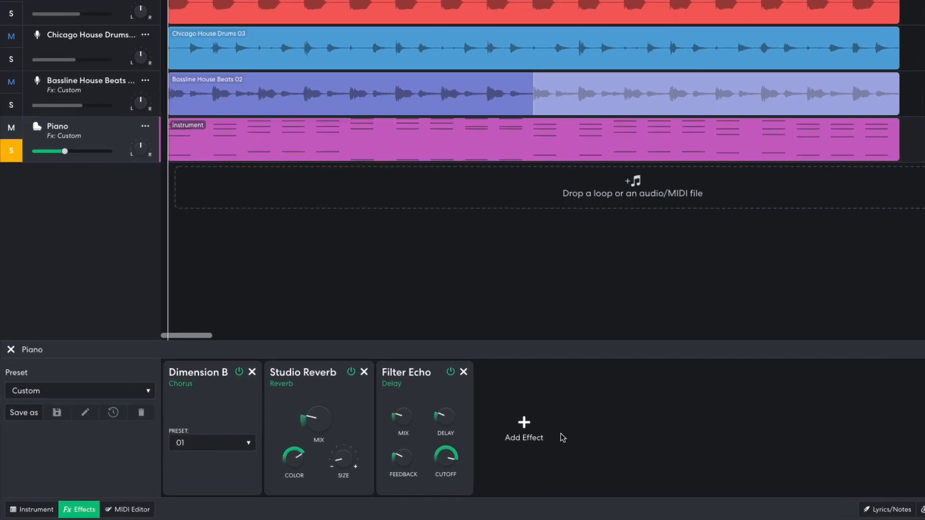
Step: Add a BL 1176 compressor at the end of the Piano track's effects chain and play back the part
{"action": "left_click", "coordinate": [439, 442]}
{"action": "mouse_move", "coordinate": [432, 441]}
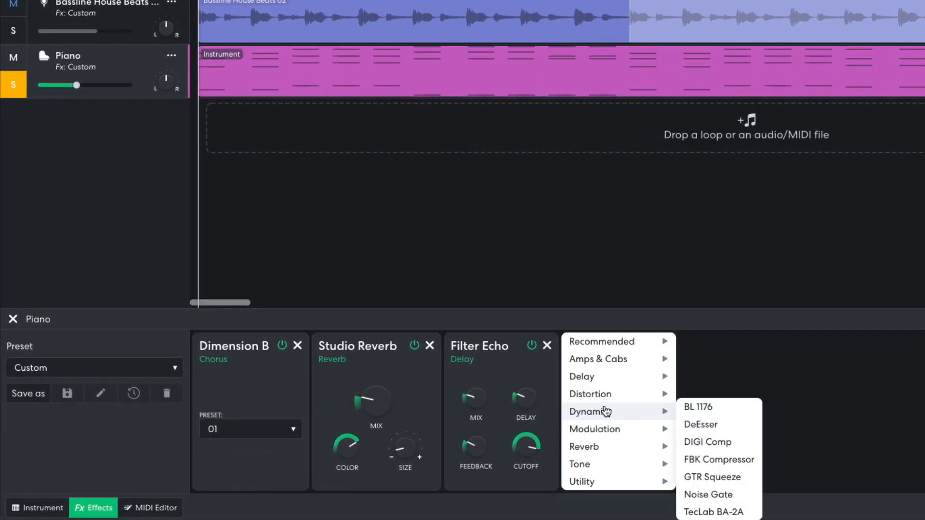
{"action": "left_click", "coordinate": [708, 410]}
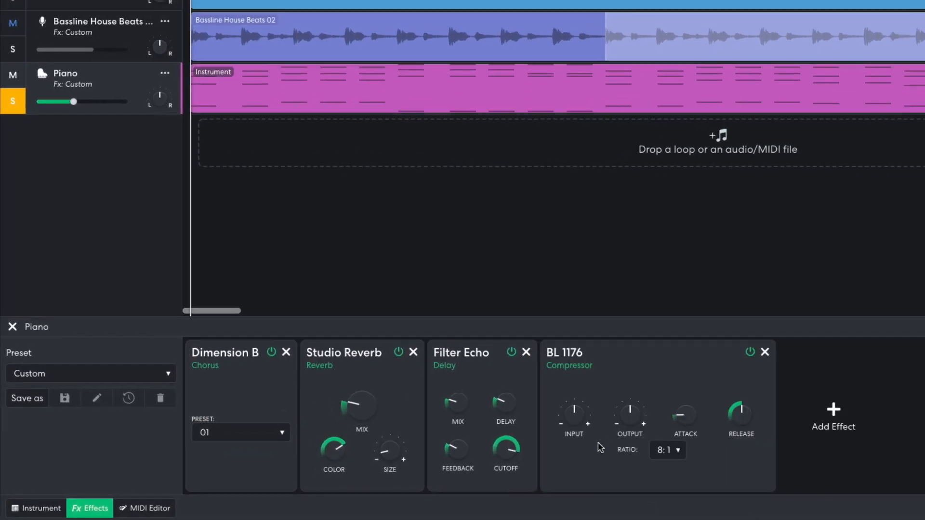
{"action": "key", "text": "space"}
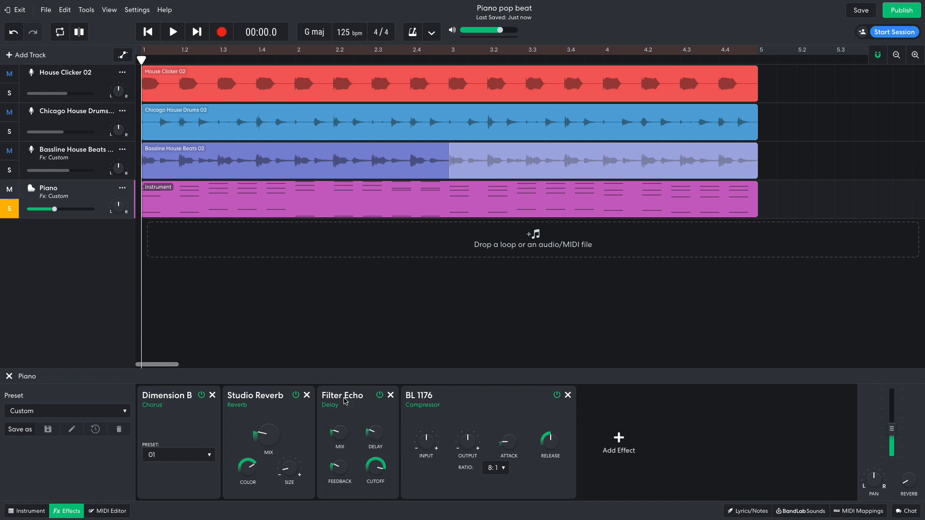
Step: Try the Filter Echo after the BL 1176 compressor, restore the original effect order and play back from the project start
{"action": "left_click_drag", "start_coordinate": [346, 401], "coordinate": [580, 384]}
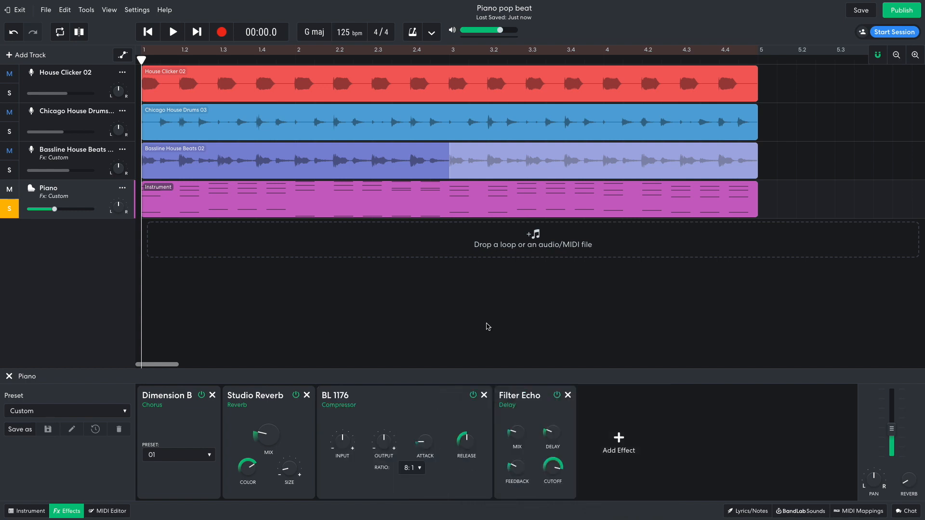
{"action": "key", "text": "space"}
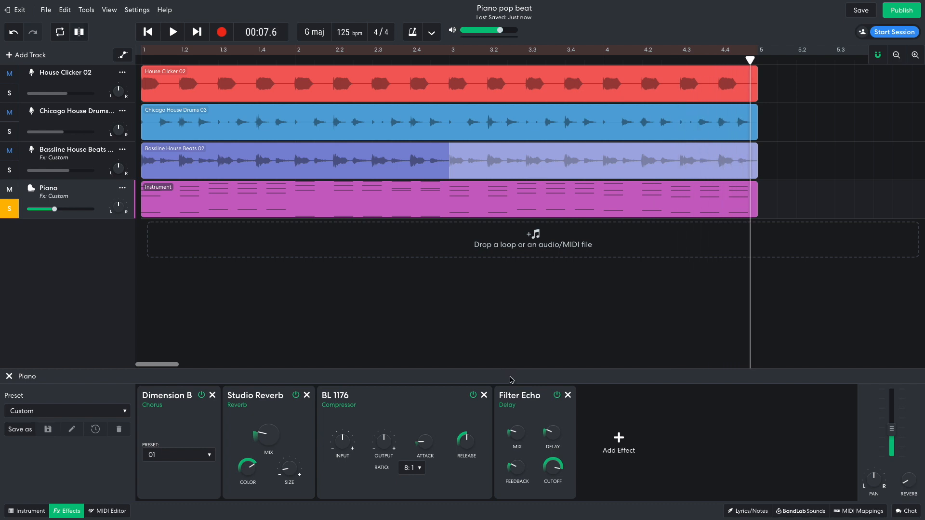
{"action": "left_click_drag", "start_coordinate": [527, 397], "coordinate": [340, 402]}
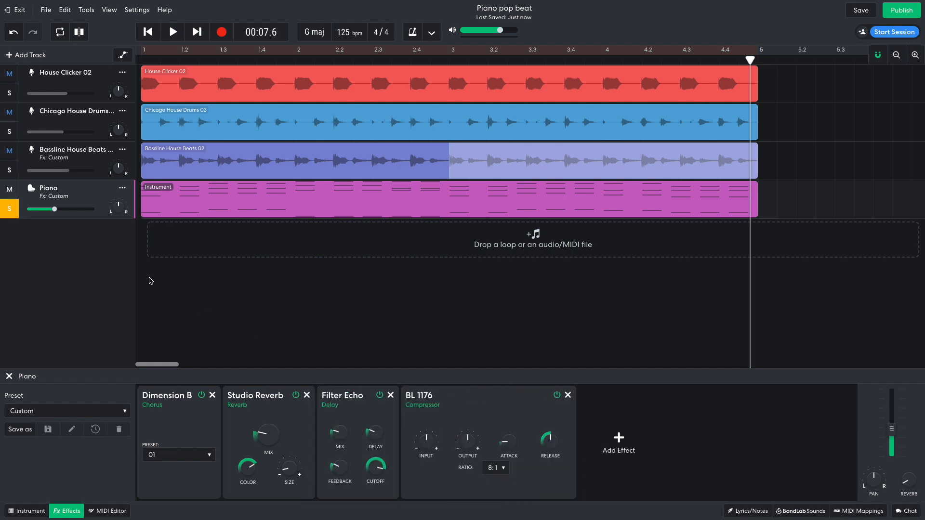
{"action": "left_click", "coordinate": [145, 32]}
{"action": "key", "text": "space"}
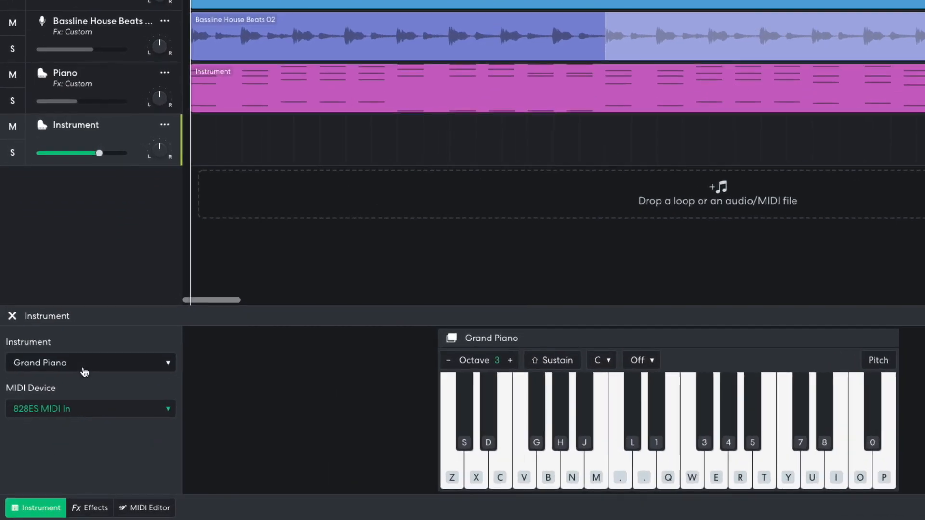
Step: Set the new instrument track's sound to Clean 5th Sine Organ from the synth keys
{"action": "left_click", "coordinate": [64, 406]}
{"action": "mouse_move", "coordinate": [89, 360]}
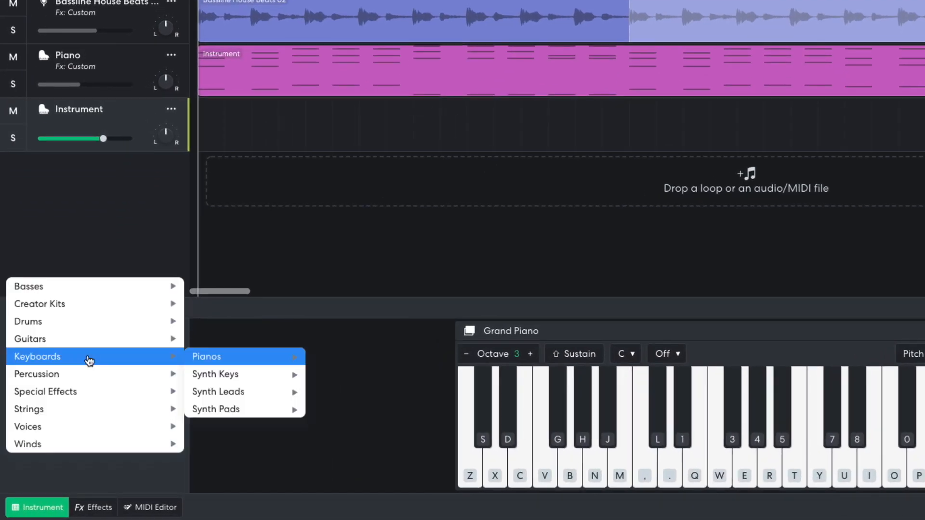
{"action": "mouse_move", "coordinate": [228, 377]}
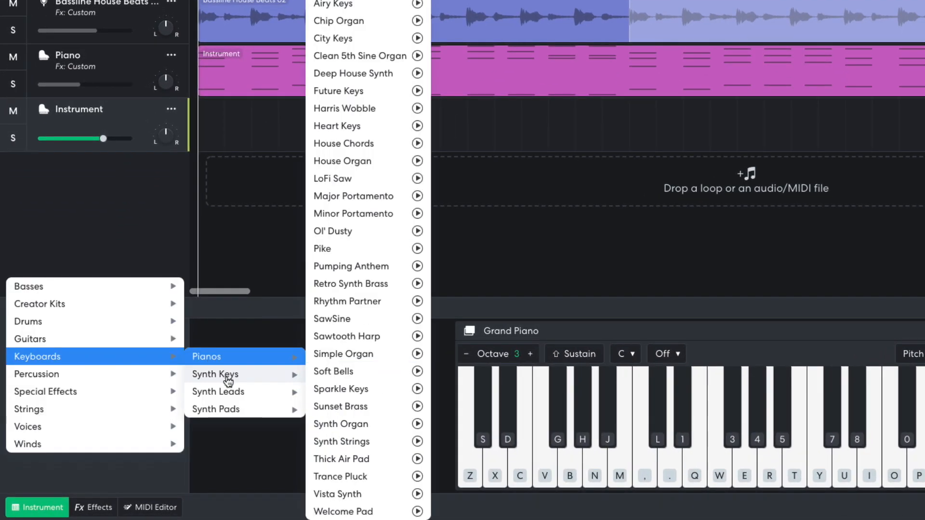
{"action": "left_click", "coordinate": [357, 56]}
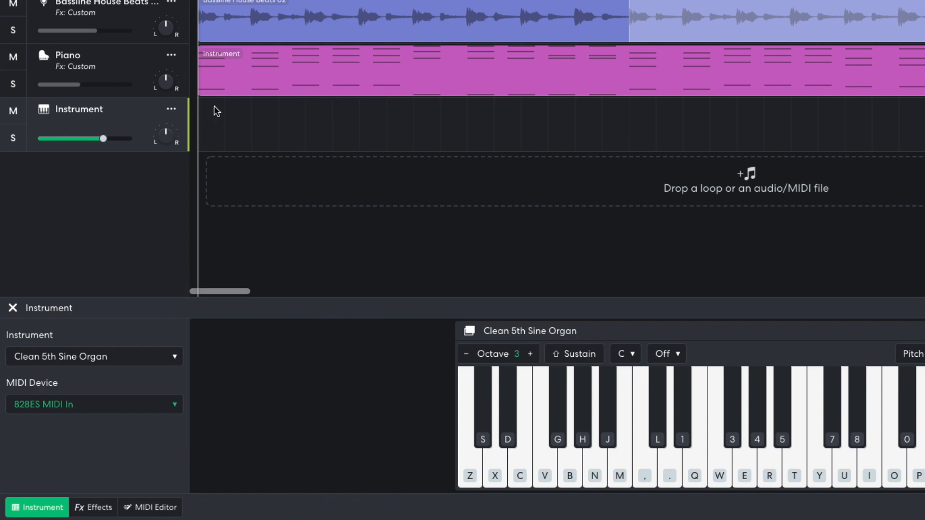
{"action": "mouse_move", "coordinate": [109, 140]}
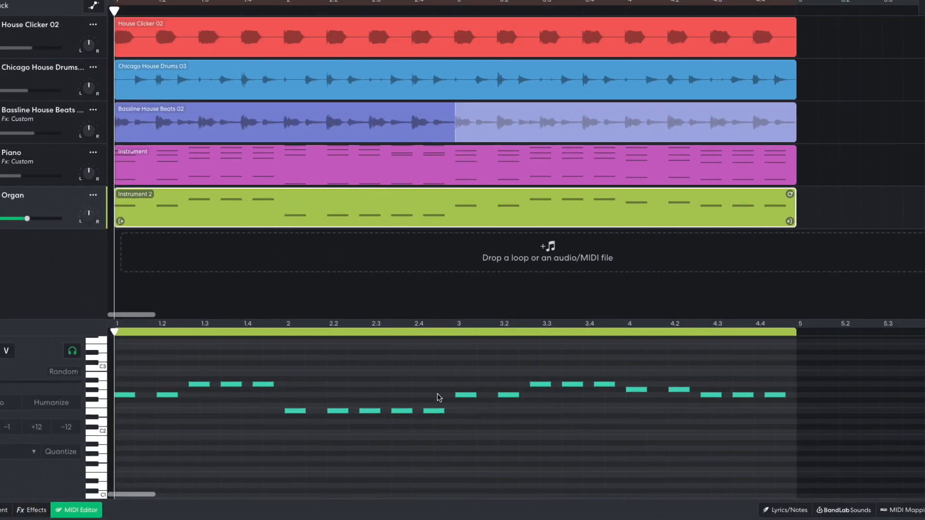
Step: Play back the organ part, return to the project start and play again
{"action": "key", "text": "space"}
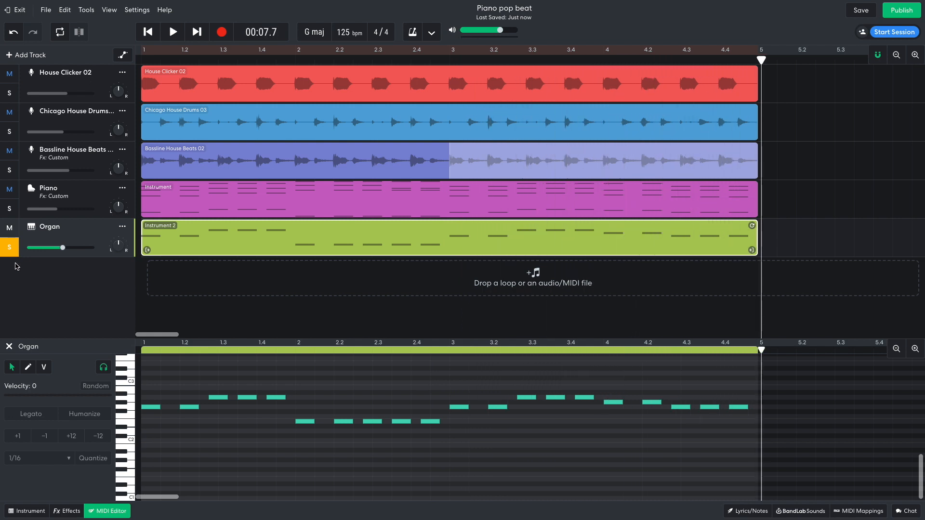
{"action": "left_click", "coordinate": [142, 32]}
{"action": "key", "text": "space"}
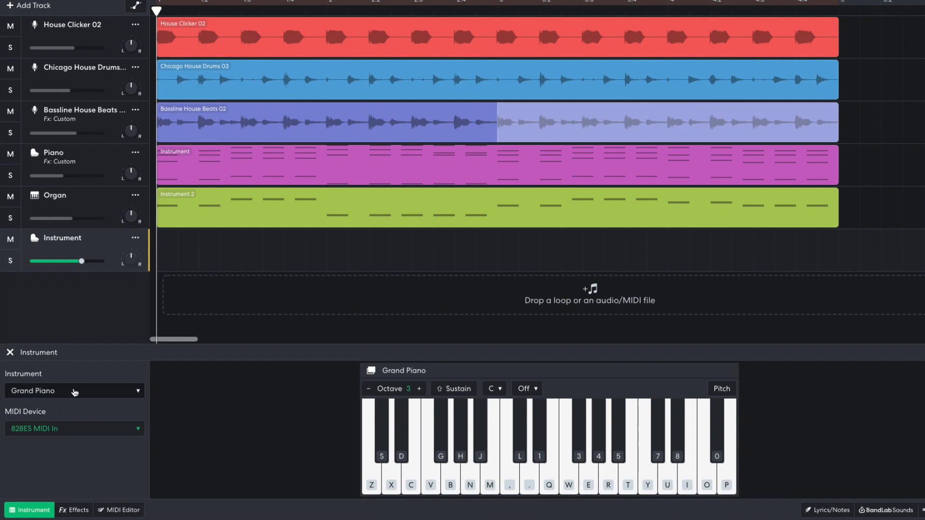
Step: Set the newest instrument track's sound to the Deep House synth bass and lower its volume to about -5.5 dB
{"action": "left_click", "coordinate": [68, 403]}
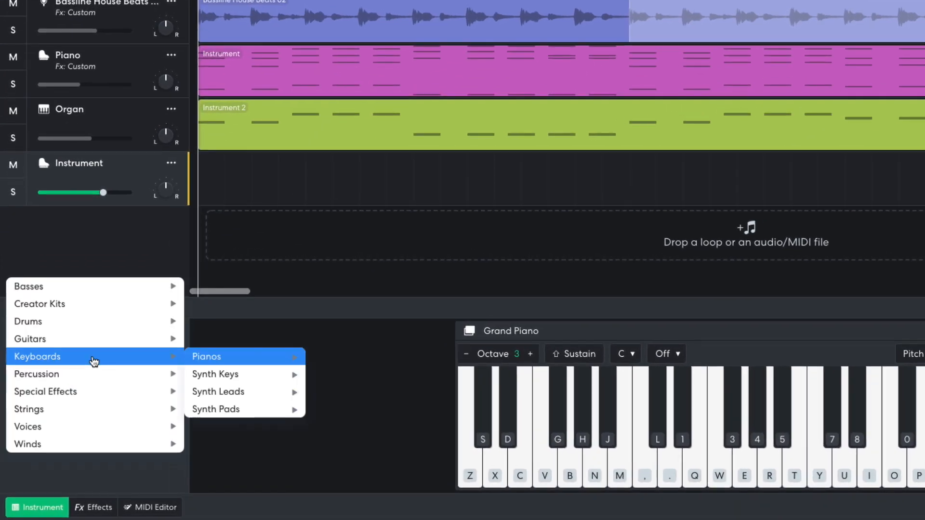
{"action": "mouse_move", "coordinate": [99, 357]}
{"action": "mouse_move", "coordinate": [222, 341]}
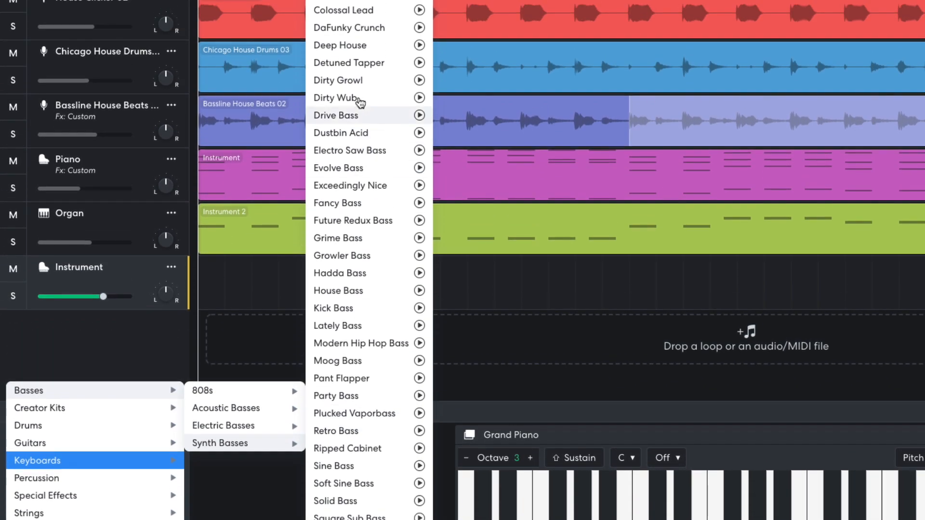
{"action": "left_click", "coordinate": [362, 44]}
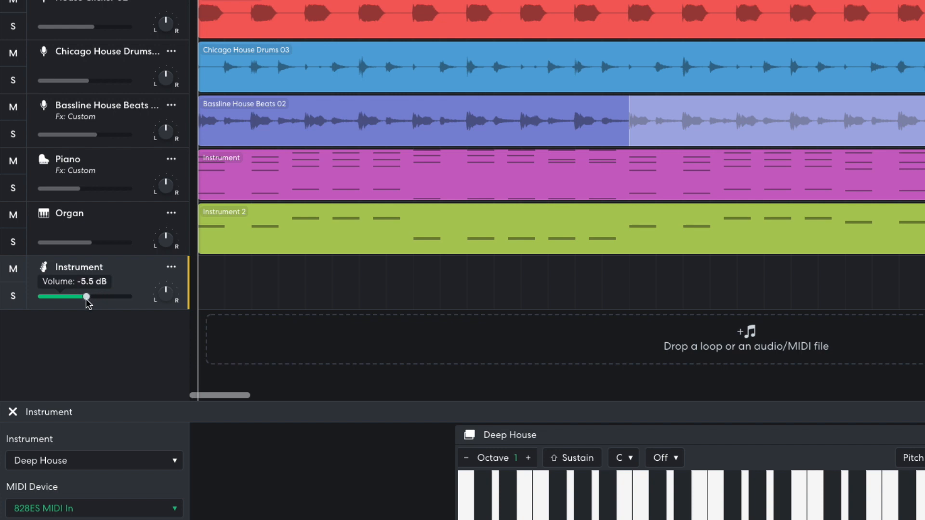
{"action": "left_click_drag", "start_coordinate": [77, 300], "coordinate": [75, 301]}
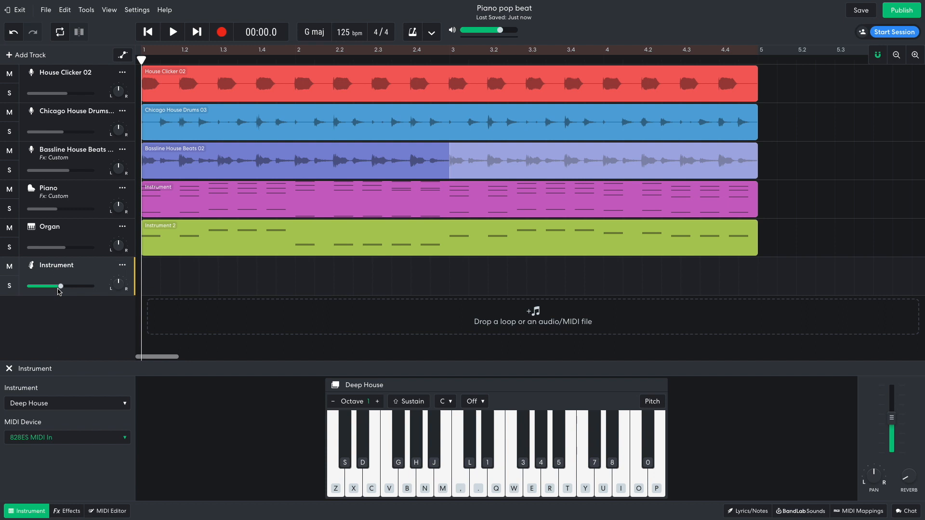
Step: Copy the Organ track's region onto the Deep House bass track at the start of the project
{"action": "left_click", "coordinate": [173, 240]}
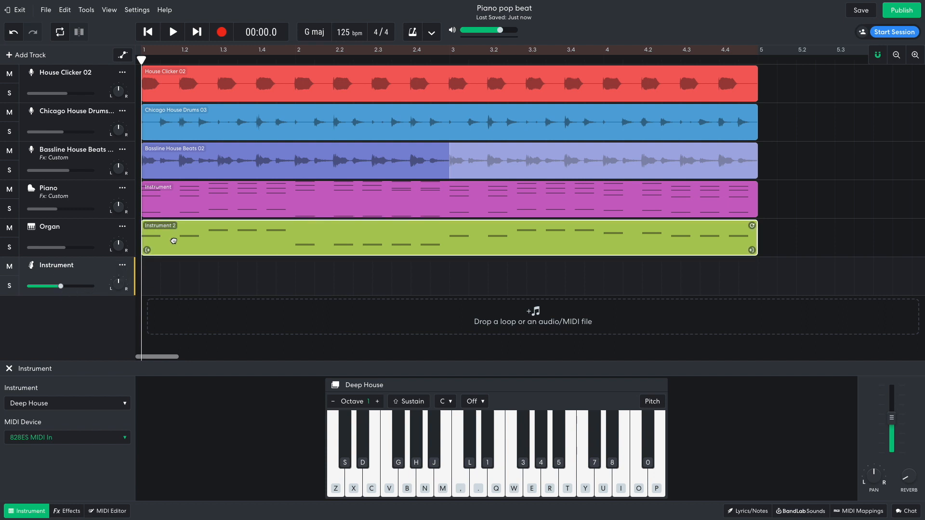
{"action": "key", "text": "ctrl+c"}
{"action": "key", "text": "ctrl+v"}
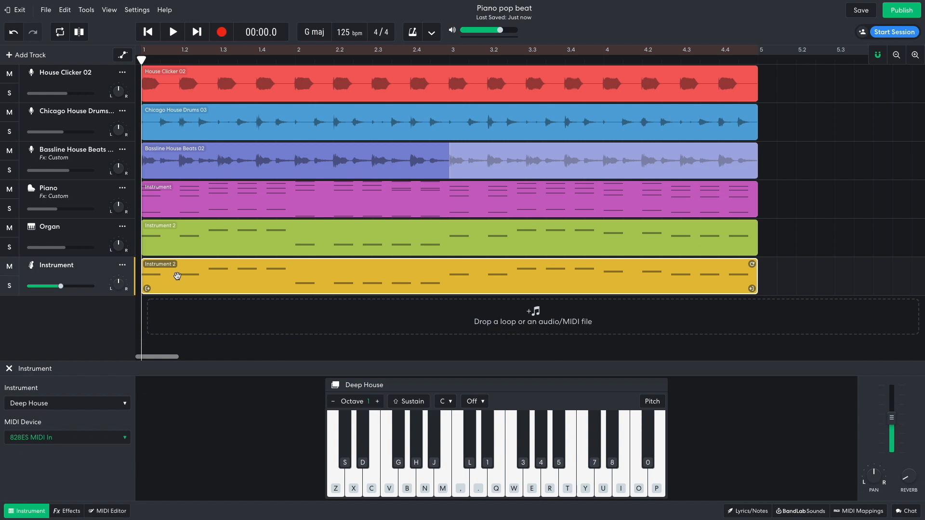
Step: Transpose all notes in the bass track's region down 12 semitones and play back the soloed bass
{"action": "double_click", "coordinate": [178, 276]}
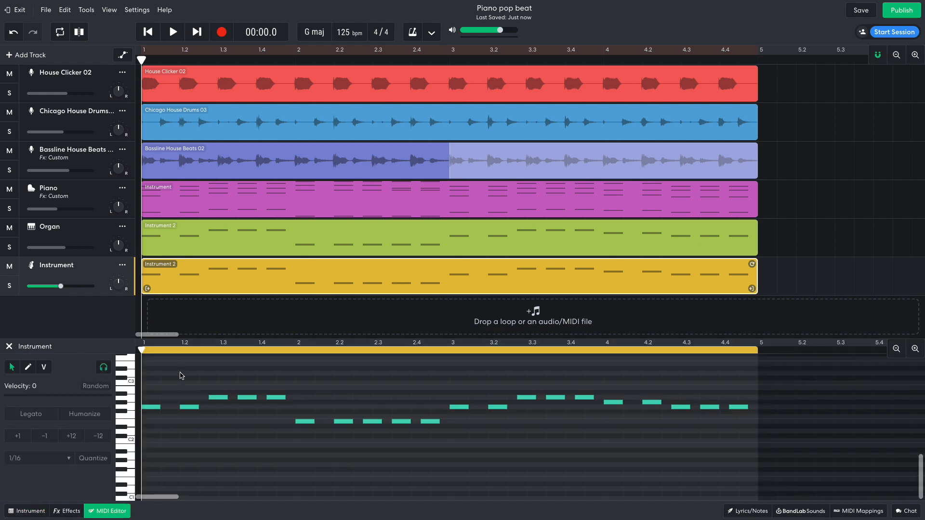
{"action": "key", "text": "ctrl+a"}
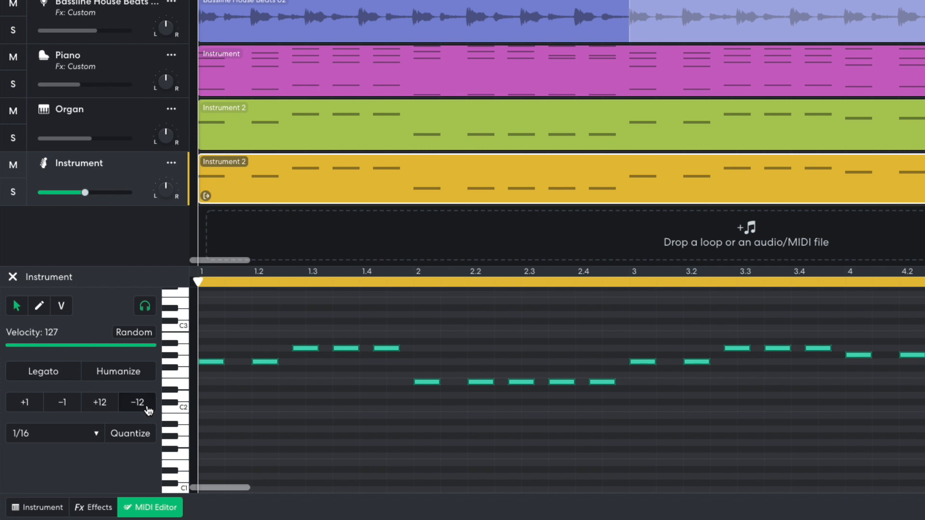
{"action": "left_click", "coordinate": [99, 437]}
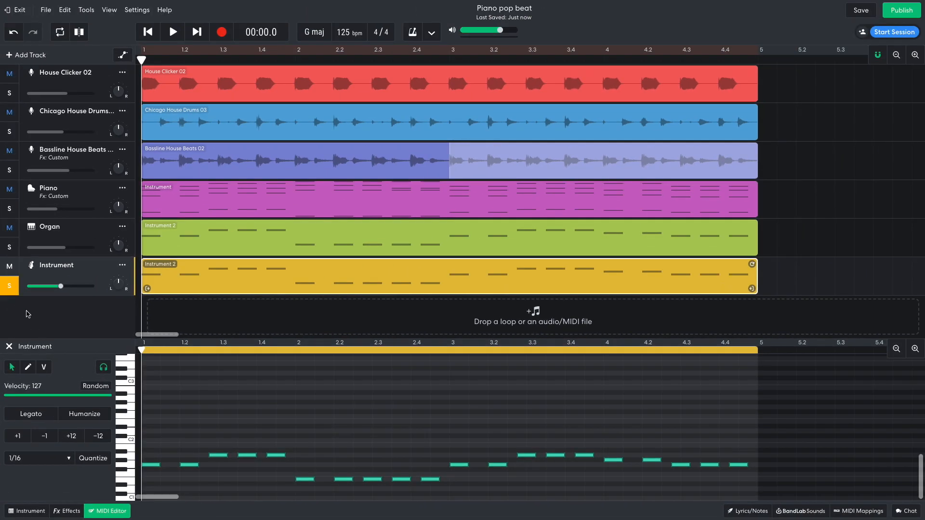
{"action": "key", "text": "space"}
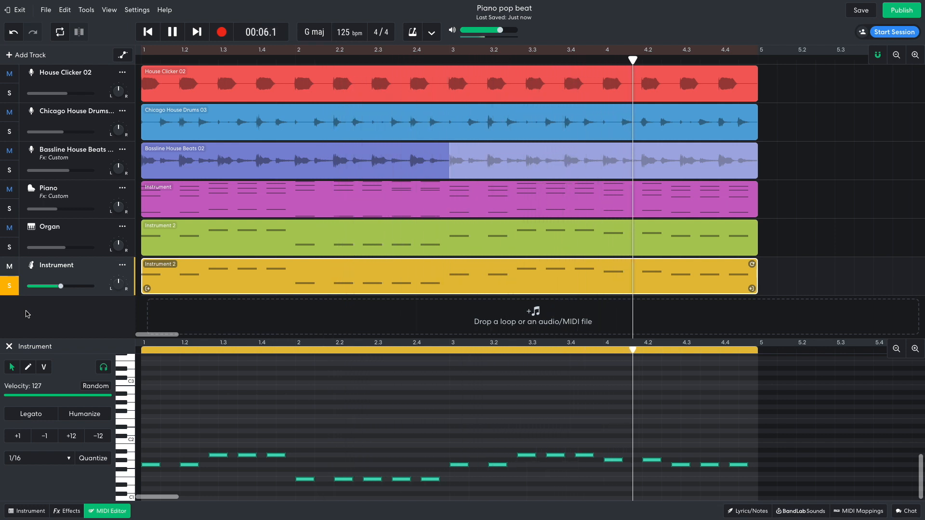
{"action": "key", "text": "space"}
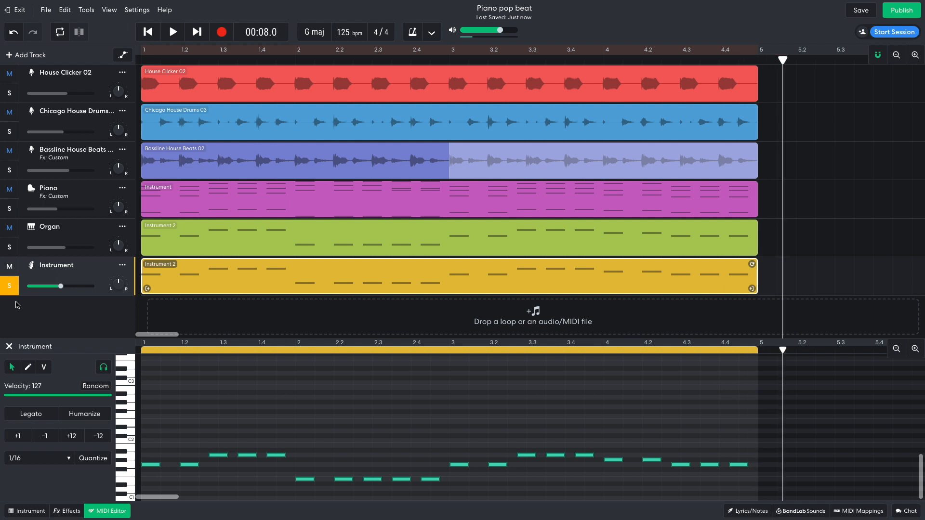
Step: Play the full arrangement with the bass from the project start
{"action": "left_click", "coordinate": [141, 36]}
{"action": "key", "text": "space"}
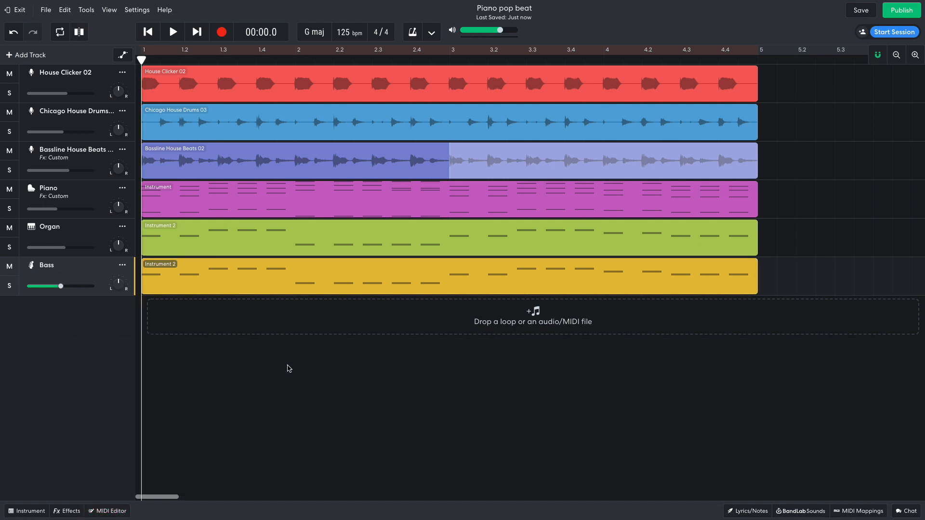
Step: Add an instrument track, set its sound to String Orchestra Stacc and lower its volume to about -9.9 dB
{"action": "left_click", "coordinate": [29, 55]}
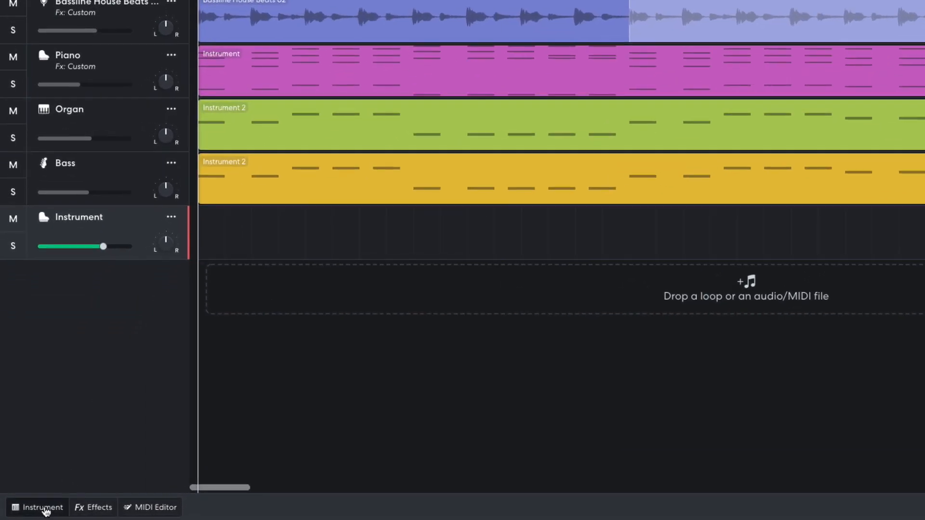
{"action": "left_click", "coordinate": [26, 511]}
{"action": "left_click", "coordinate": [76, 363]}
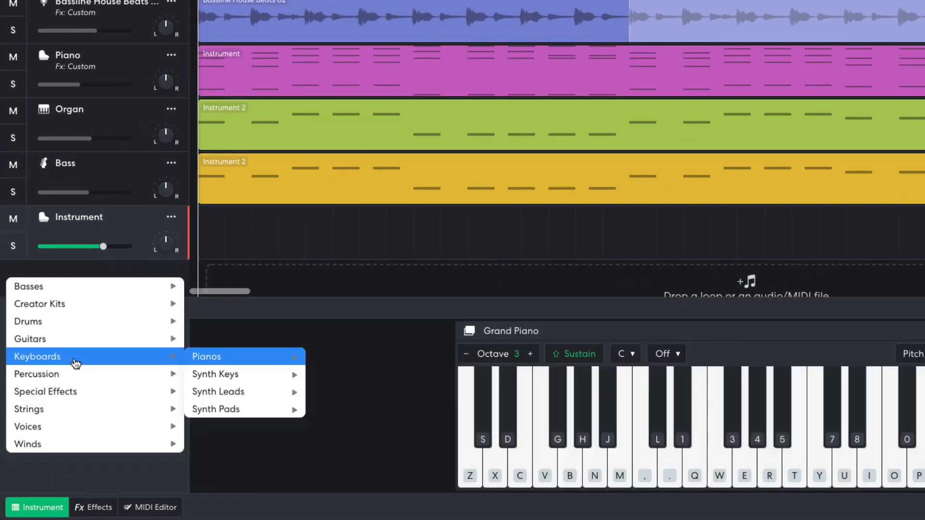
{"action": "mouse_move", "coordinate": [72, 409]}
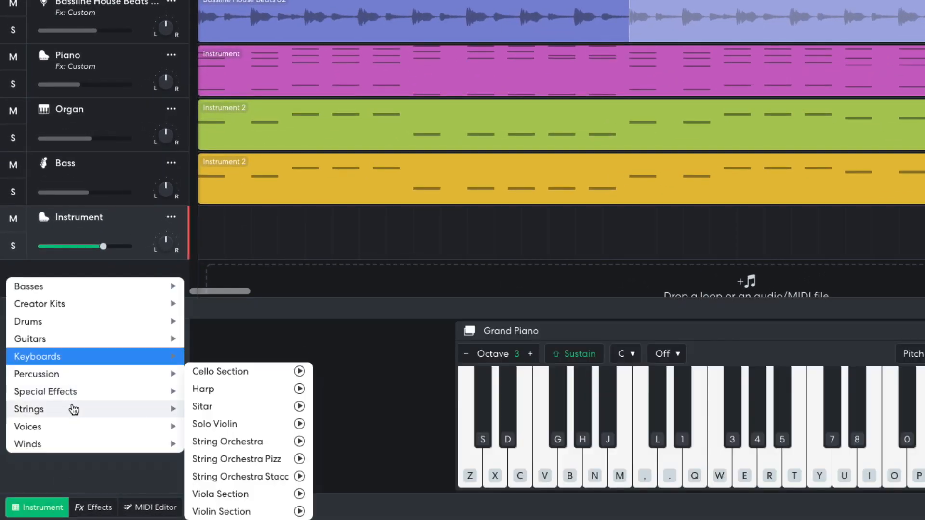
{"action": "left_click", "coordinate": [279, 473]}
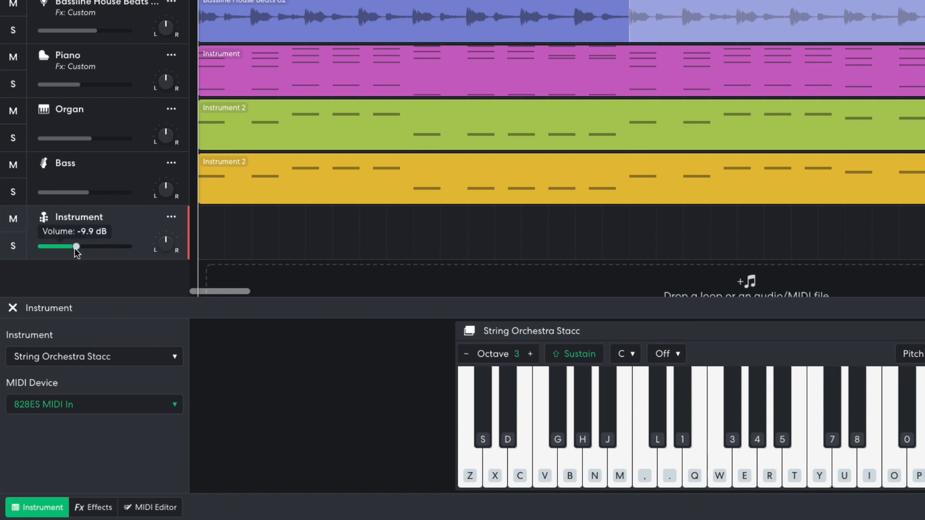
{"action": "left_click_drag", "start_coordinate": [74, 248], "coordinate": [72, 248]}
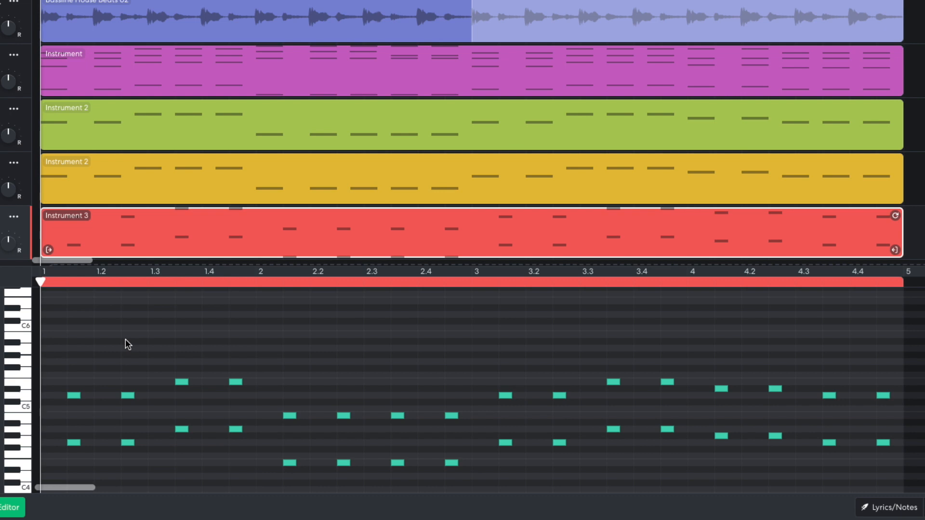
Step: Add an ST Chorus effect with 45 % depth to the Staccato String track and play back the soloed part
{"action": "key", "text": "space"}
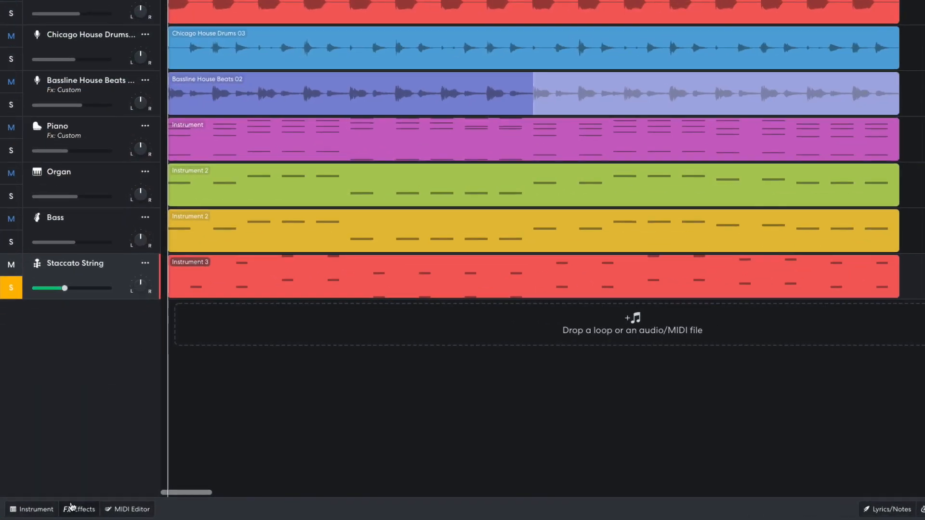
{"action": "left_click", "coordinate": [68, 511]}
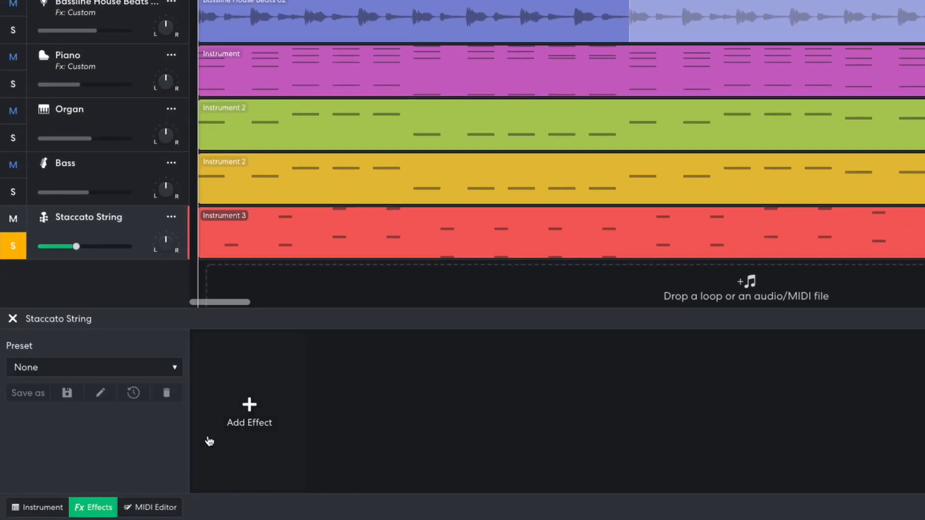
{"action": "left_click", "coordinate": [169, 446]}
{"action": "mouse_move", "coordinate": [163, 454]}
{"action": "left_click", "coordinate": [340, 477]}
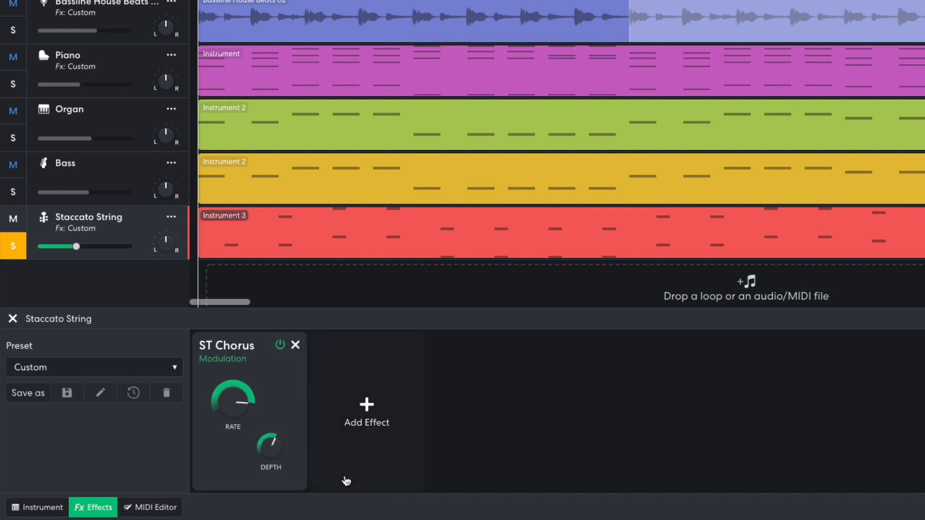
{"action": "mouse_move", "coordinate": [271, 457]}
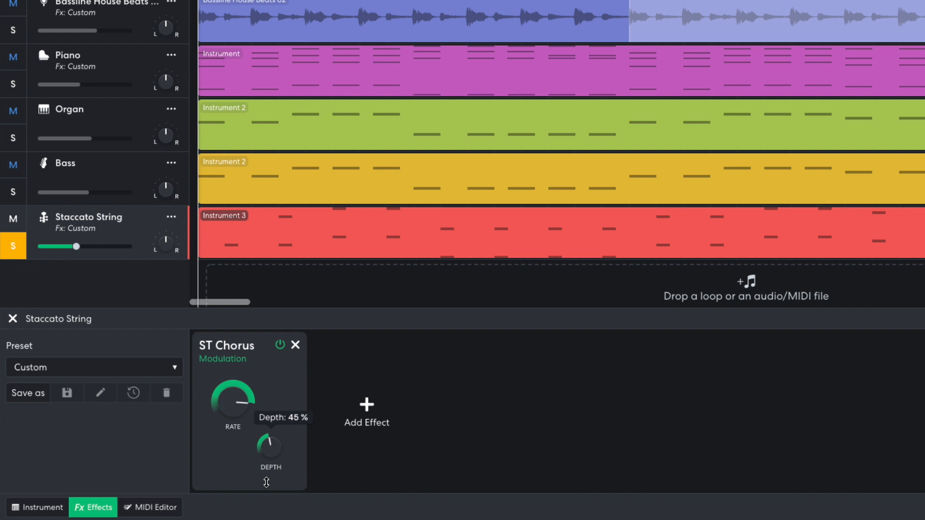
{"action": "key", "text": "space"}
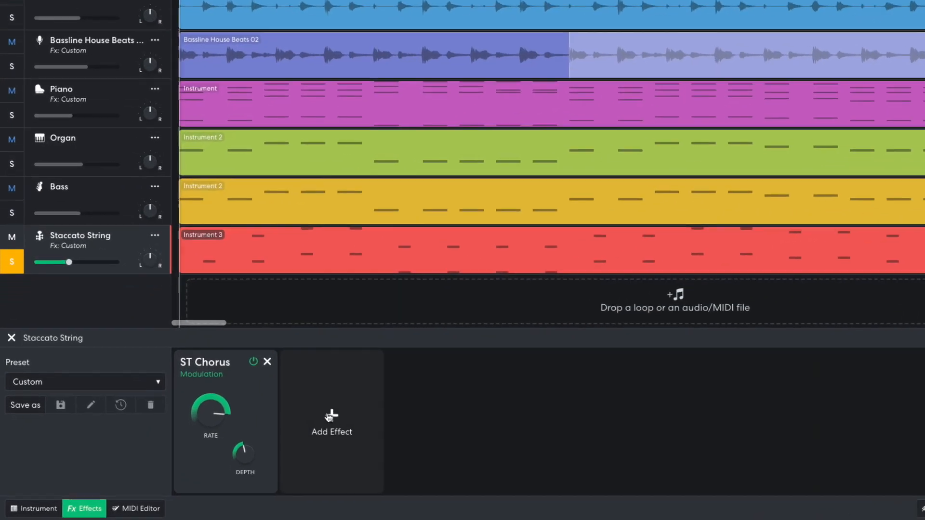
Step: Add a Filter Echo delay after the ST Chorus on the Staccato String track
{"action": "left_click", "coordinate": [262, 439]}
{"action": "mouse_move", "coordinate": [260, 439]}
{"action": "mouse_move", "coordinate": [369, 380]}
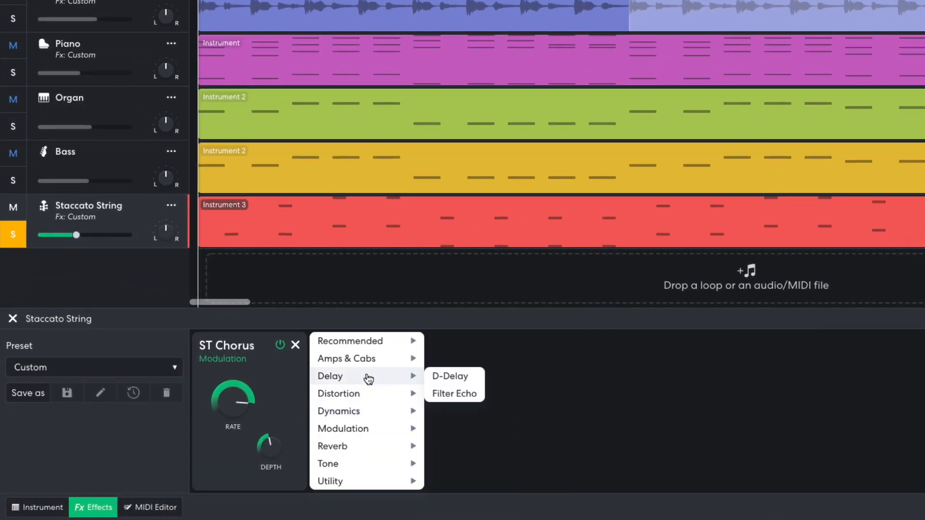
{"action": "left_click", "coordinate": [443, 394]}
{"action": "mouse_move", "coordinate": [342, 403]}
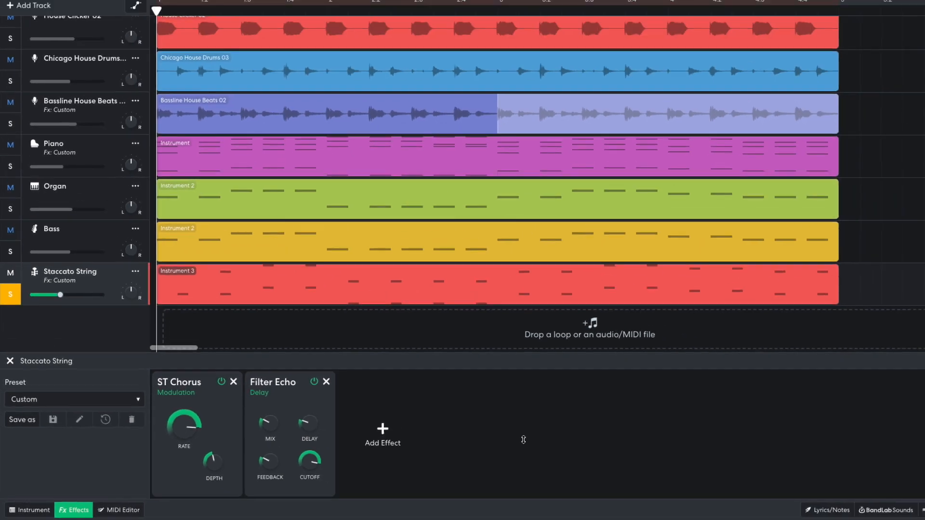
Step: Play back the soloed staccato strings with their effects, return to the project start and play again
{"action": "key", "text": "space"}
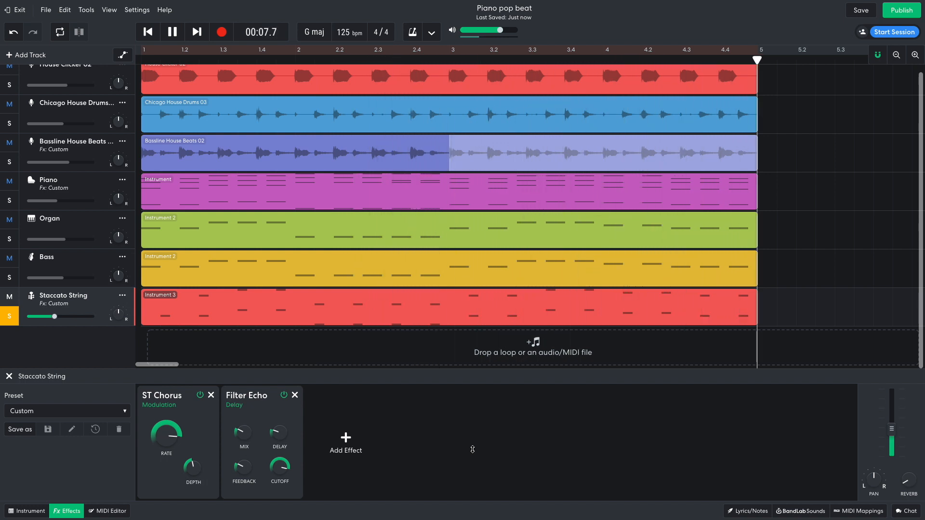
{"action": "left_click", "coordinate": [143, 35]}
{"action": "key", "text": "space"}
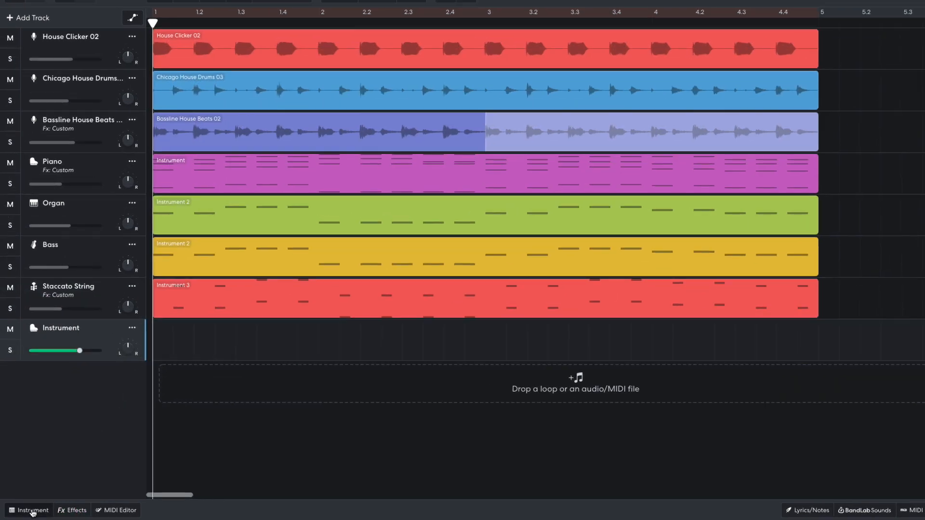
Step: Set the newest instrument track's sound to String Orchestra and play back its soloed part
{"action": "left_click", "coordinate": [27, 511]}
{"action": "left_click", "coordinate": [98, 362]}
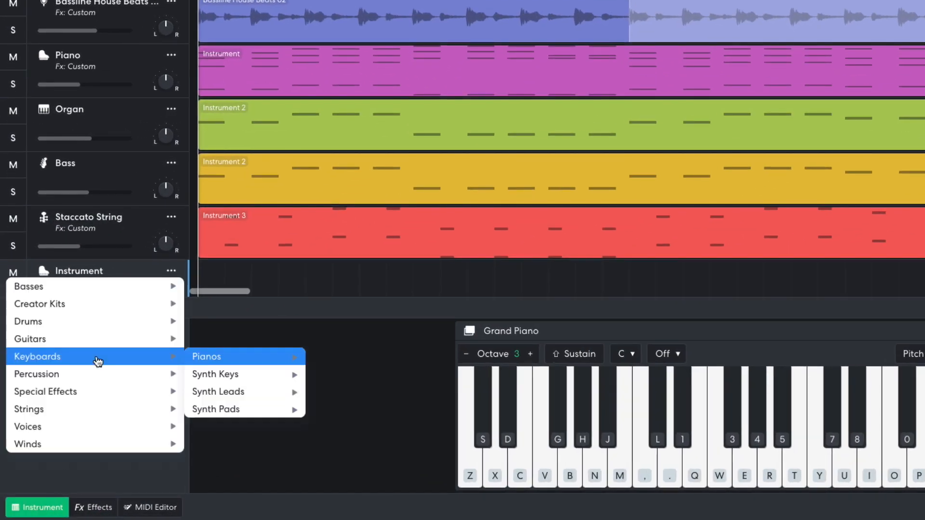
{"action": "mouse_move", "coordinate": [103, 409]}
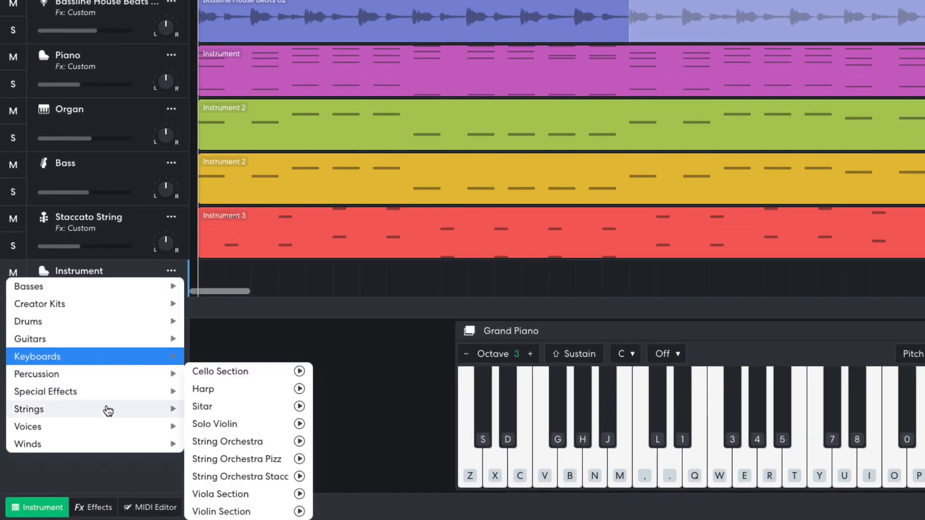
{"action": "left_click", "coordinate": [230, 441]}
{"action": "scroll", "coordinate": [302, 207], "scroll_direction": "down", "scroll_amount": 3}
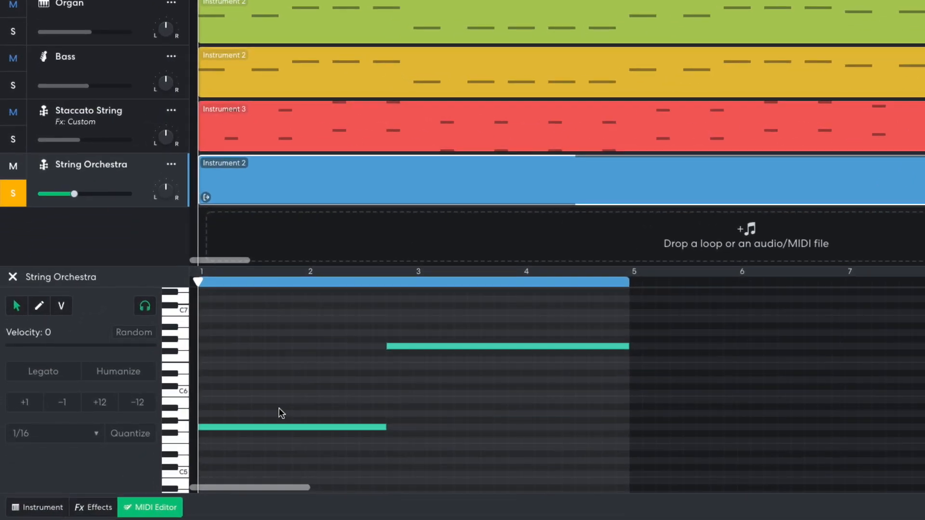
{"action": "key", "text": "space"}
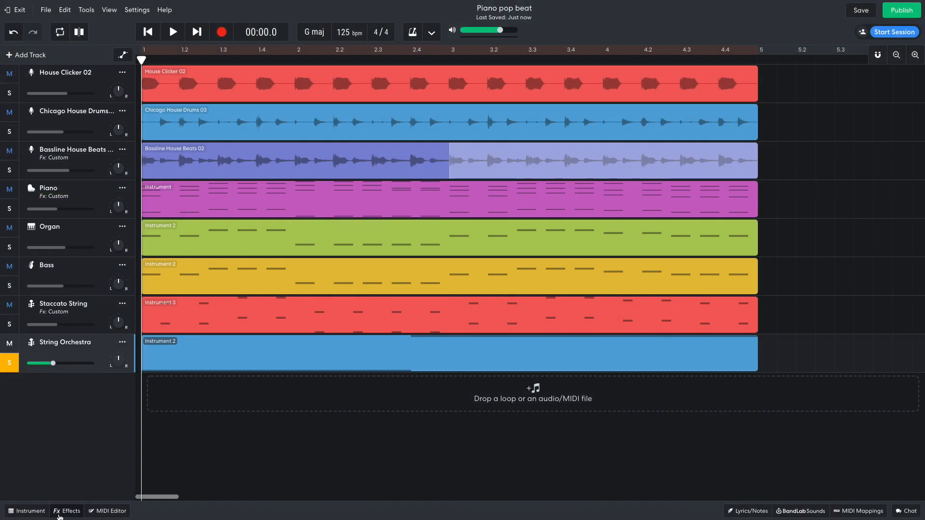
Step: Add a Studio Reverb effect to the String Orchestra track and listen to the soloed part
{"action": "left_click", "coordinate": [93, 507]}
{"action": "left_click", "coordinate": [212, 424]}
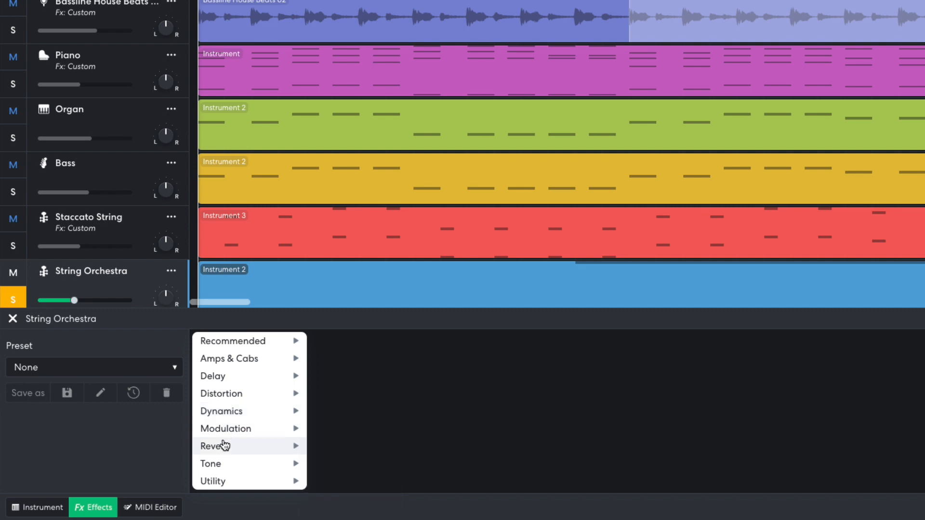
{"action": "mouse_move", "coordinate": [295, 450]}
{"action": "left_click", "coordinate": [336, 481]}
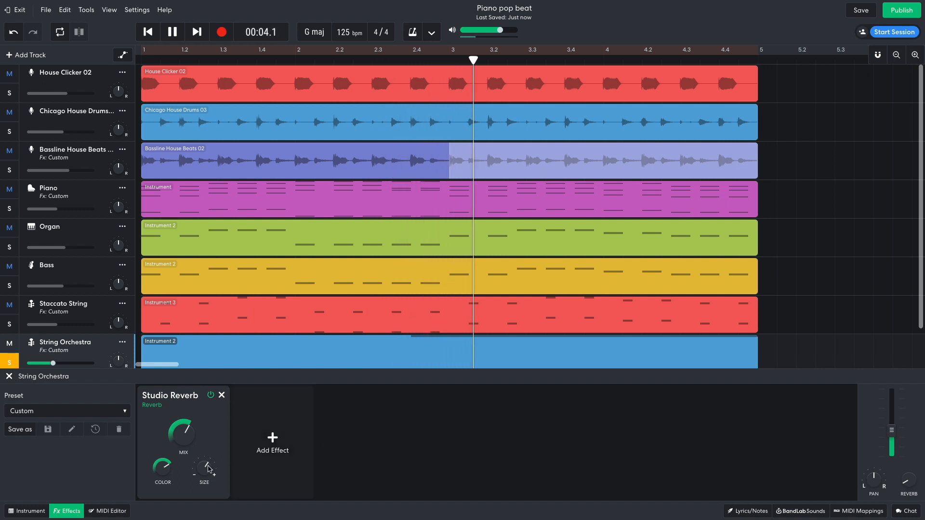
{"action": "left_click", "coordinate": [73, 508]}
{"action": "key", "text": "space"}
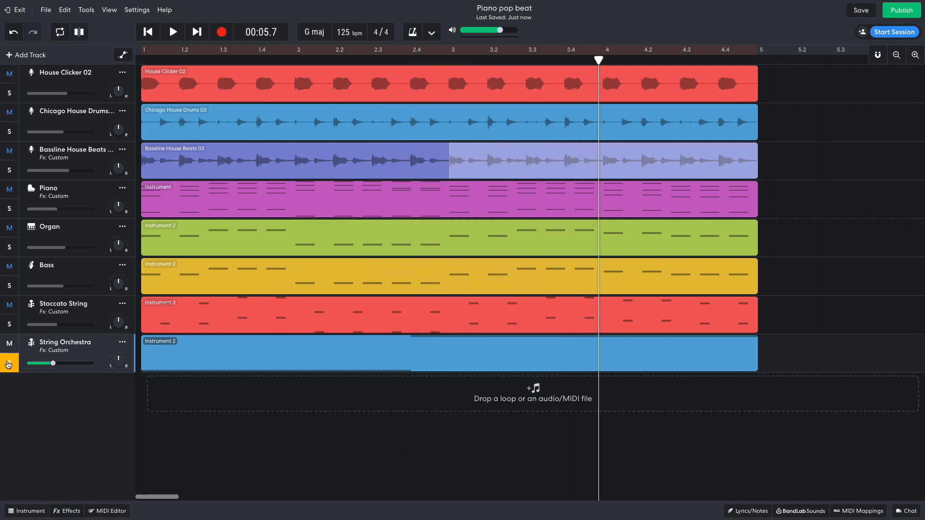
Step: Play the full mix from the project start and stop playback near the end
{"action": "left_click", "coordinate": [139, 39]}
{"action": "key", "text": "space"}
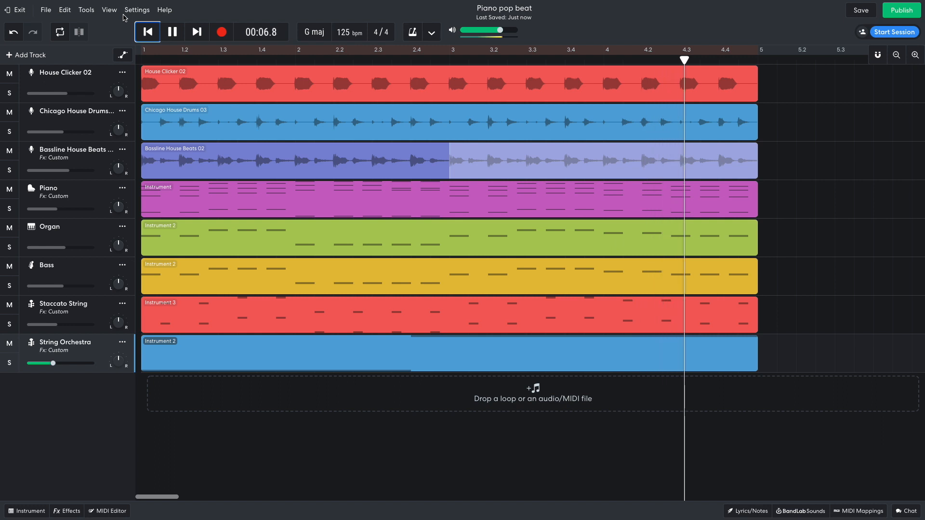
{"action": "key", "text": "space"}
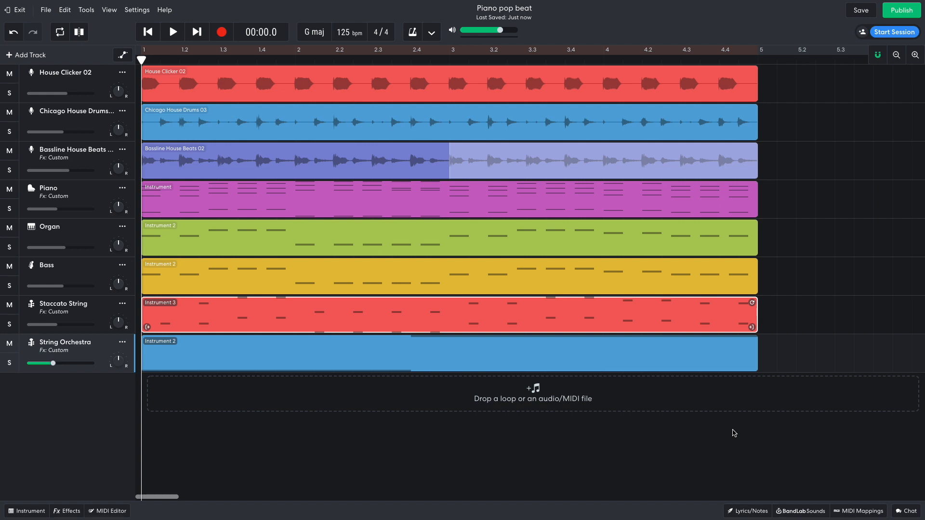
Step: Reset the instrument filter in the BandLab loop library and search the loops for "riser"
{"action": "left_click", "coordinate": [791, 514]}
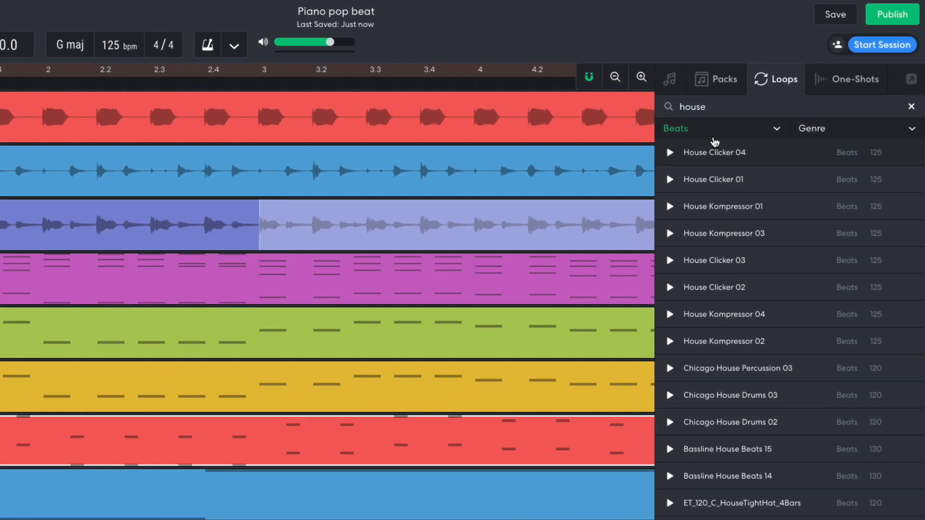
{"action": "left_click", "coordinate": [771, 92]}
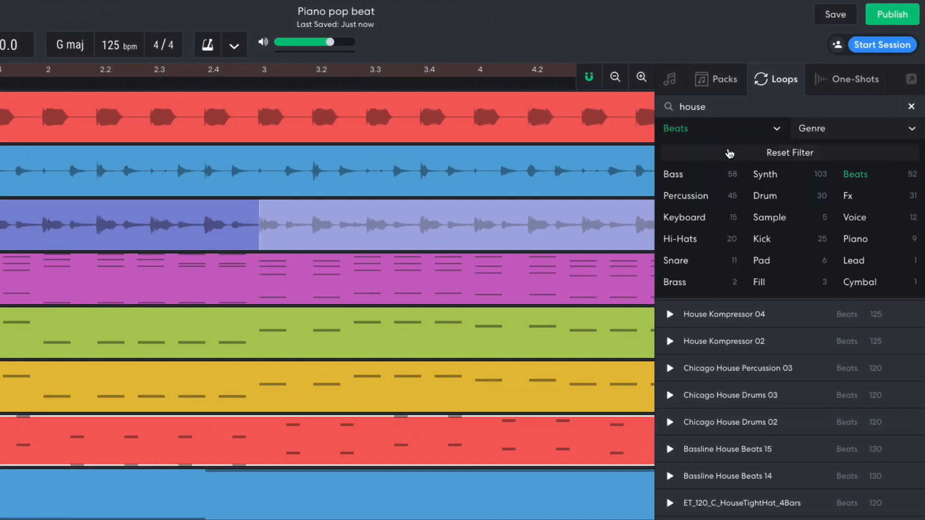
{"action": "left_click", "coordinate": [730, 153]}
{"action": "double_click", "coordinate": [723, 109]}
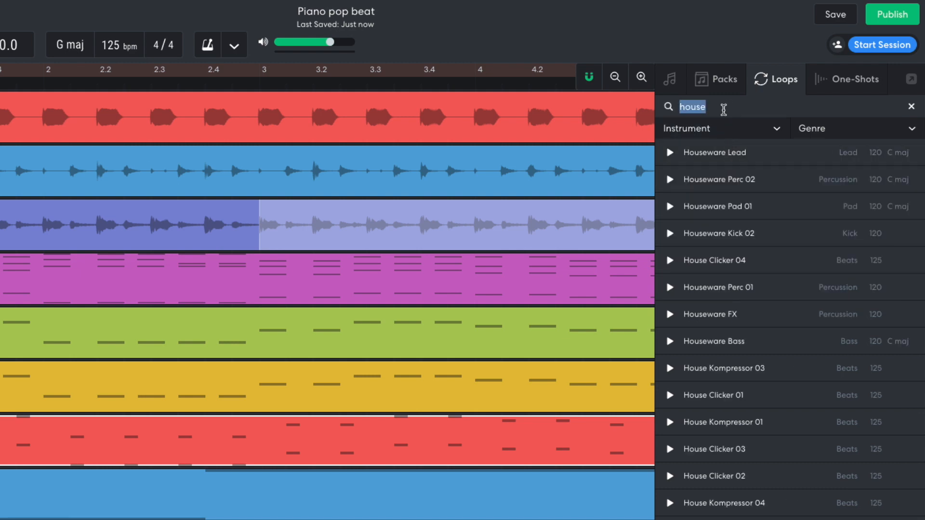
{"action": "type", "text": "riser"}
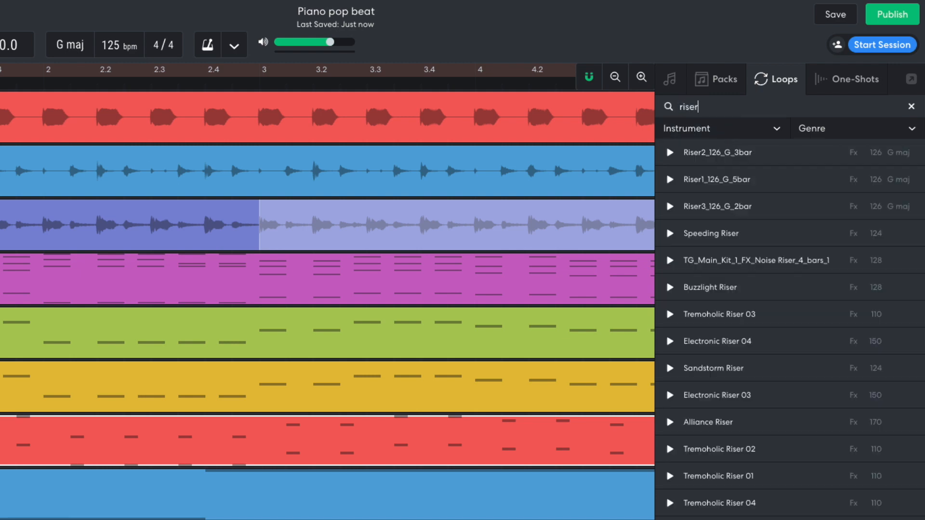
Step: Place the Speeding Riser loop on a new track at the start of the project and close the loop library
{"action": "left_click_drag", "start_coordinate": [720, 234], "coordinate": [75, 519]}
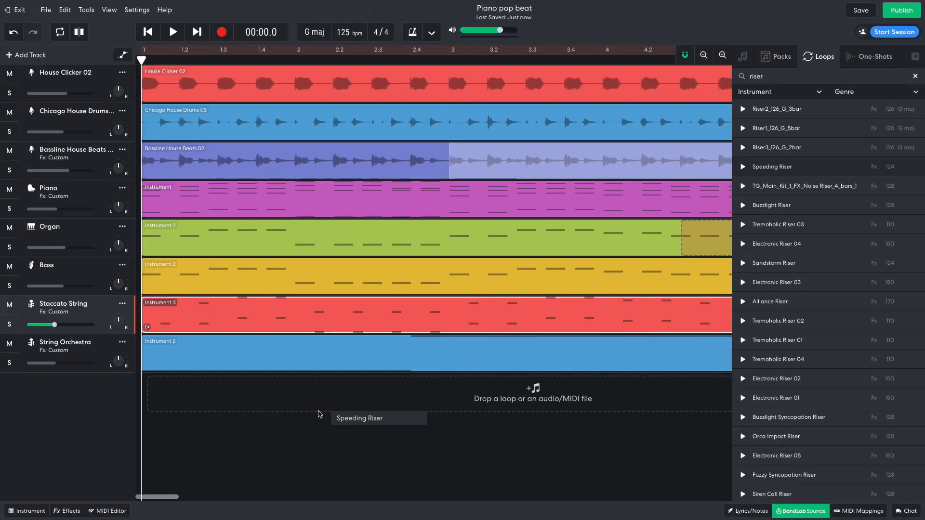
{"action": "left_click_drag", "start_coordinate": [318, 414], "coordinate": [238, 399]}
{"action": "left_click_drag", "start_coordinate": [371, 391], "coordinate": [173, 392]}
{"action": "left_click", "coordinate": [779, 512]}
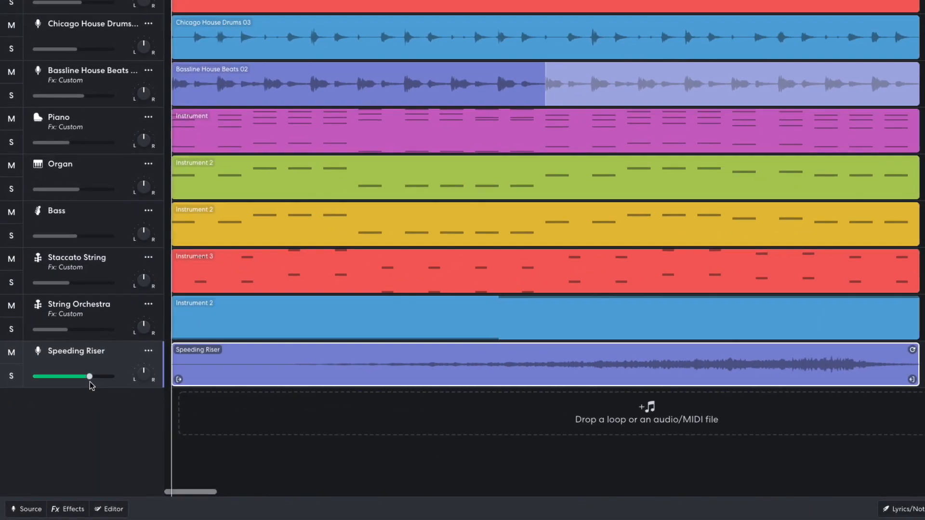
Step: Lower the Speeding Riser track's volume and play back the arrangement
{"action": "mouse_move", "coordinate": [75, 404]}
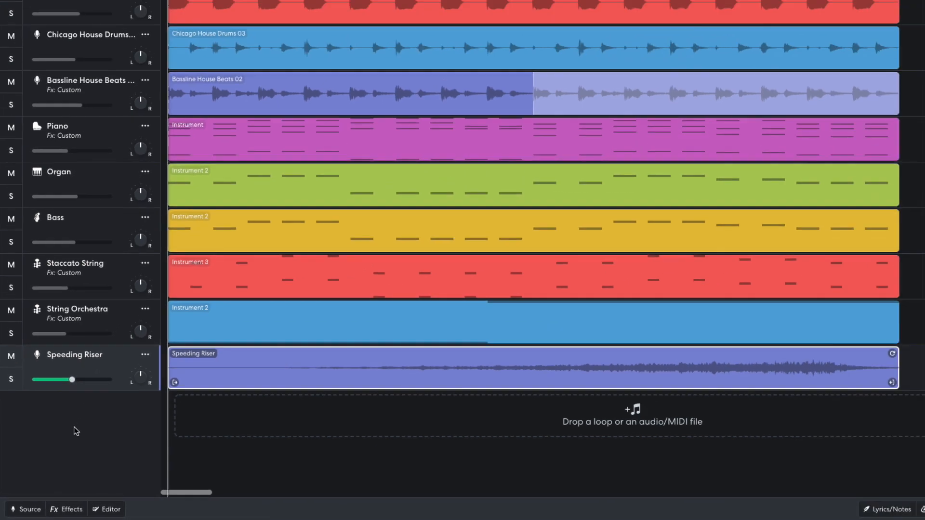
{"action": "key", "text": "space"}
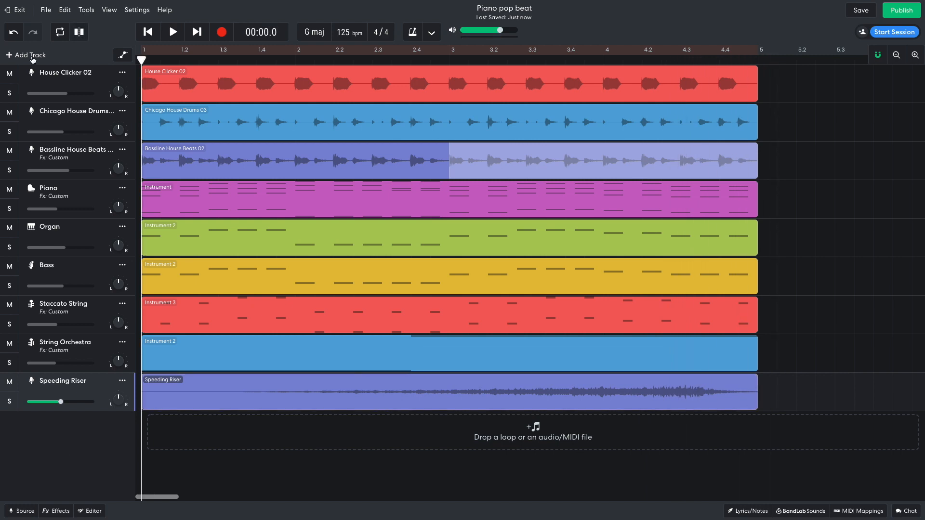
Step: Add a new instrument track and set its instrument to the 909 Kit from the drum pads
{"action": "left_click", "coordinate": [32, 57]}
{"action": "left_click", "coordinate": [340, 206]}
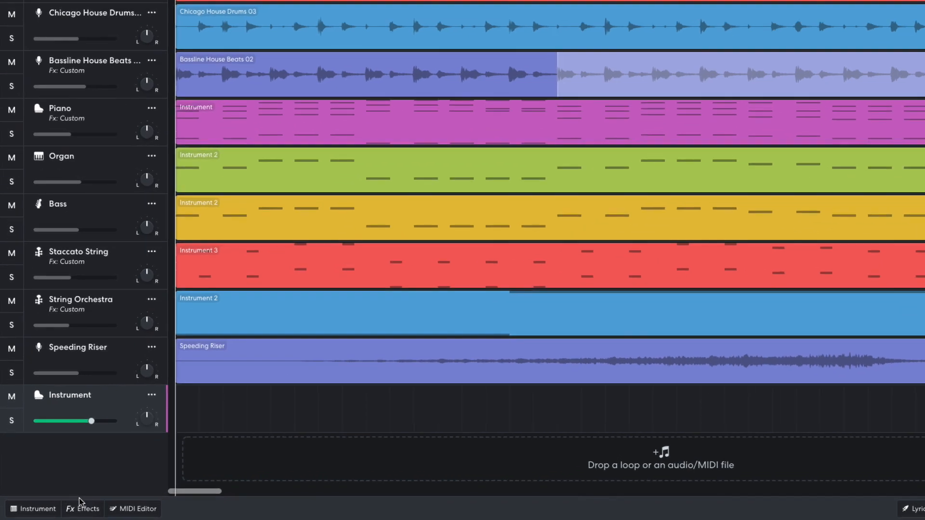
{"action": "left_click", "coordinate": [27, 511]}
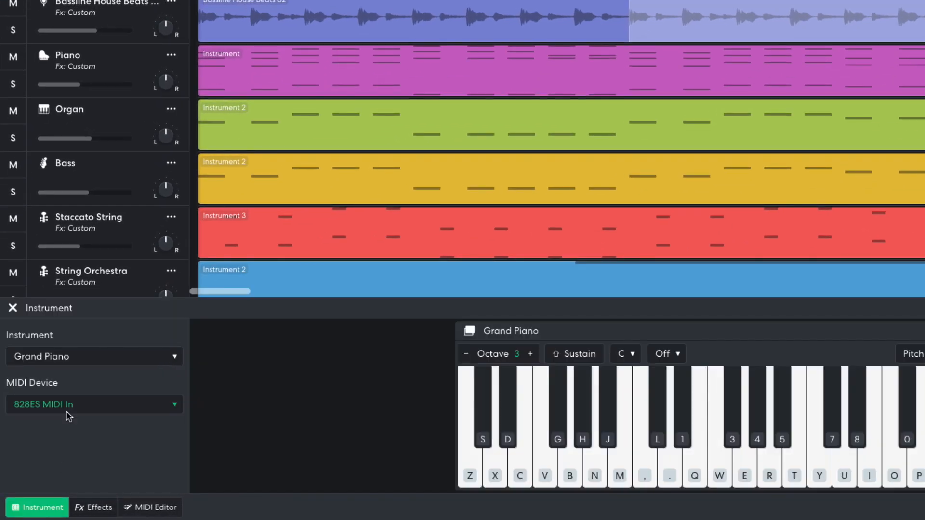
{"action": "left_click", "coordinate": [70, 359]}
{"action": "mouse_move", "coordinate": [84, 327]}
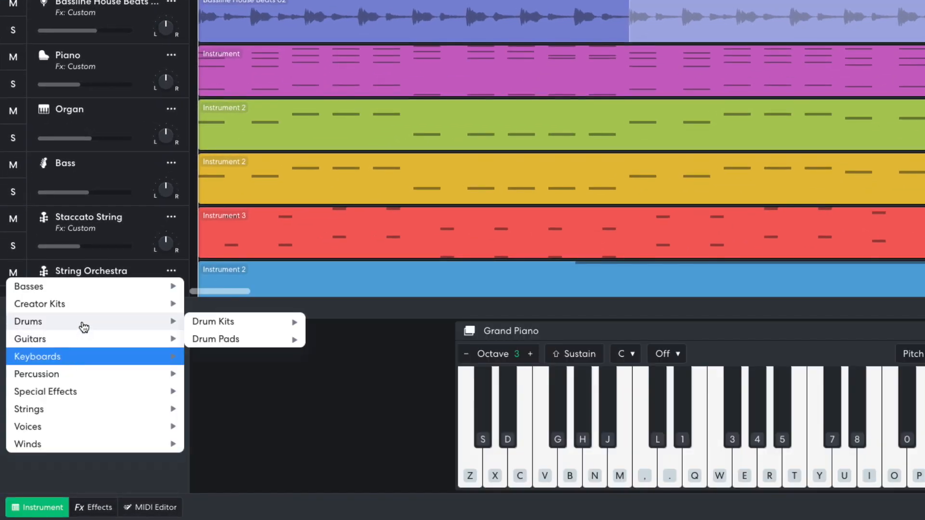
{"action": "mouse_move", "coordinate": [207, 337]}
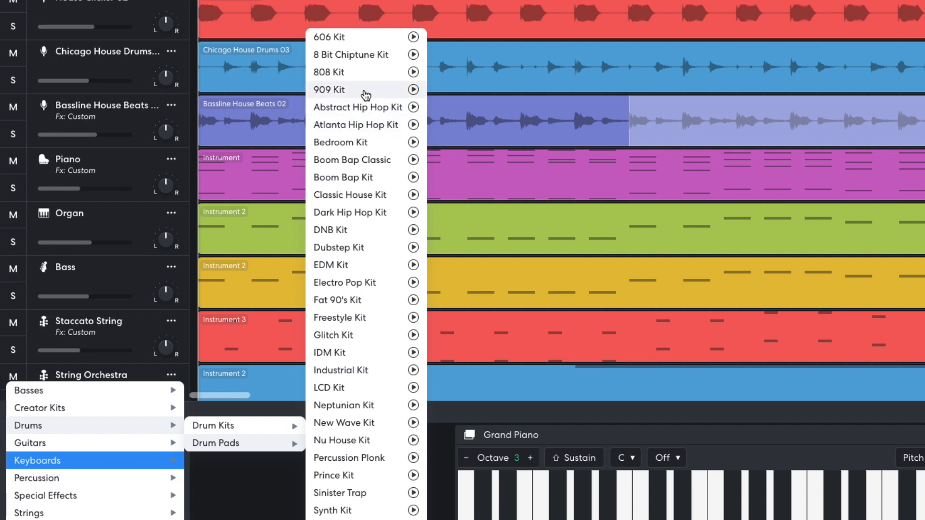
{"action": "left_click", "coordinate": [366, 94]}
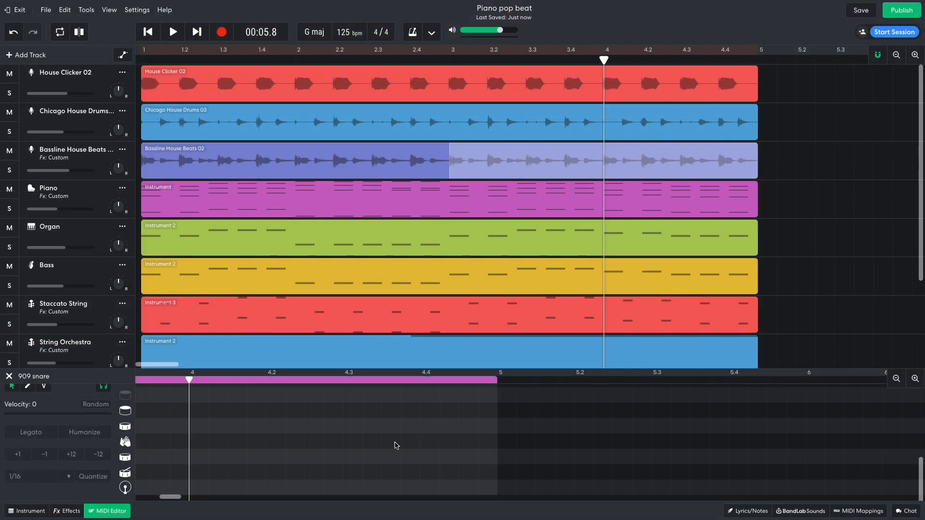
Step: Enter eight consecutive 1/16 snare notes from beat 4.3 to the end of bar 4 on the 909 snare track and start playback
{"action": "left_click", "coordinate": [353, 457]}
{"action": "left_click", "coordinate": [375, 457]}
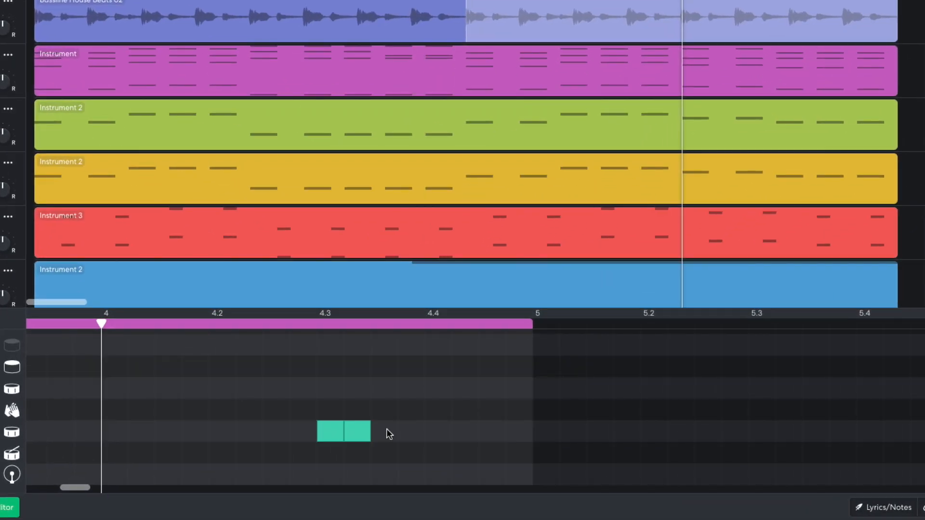
{"action": "left_click", "coordinate": [387, 430]}
{"action": "left_click", "coordinate": [414, 430]}
{"action": "left_click", "coordinate": [436, 430]}
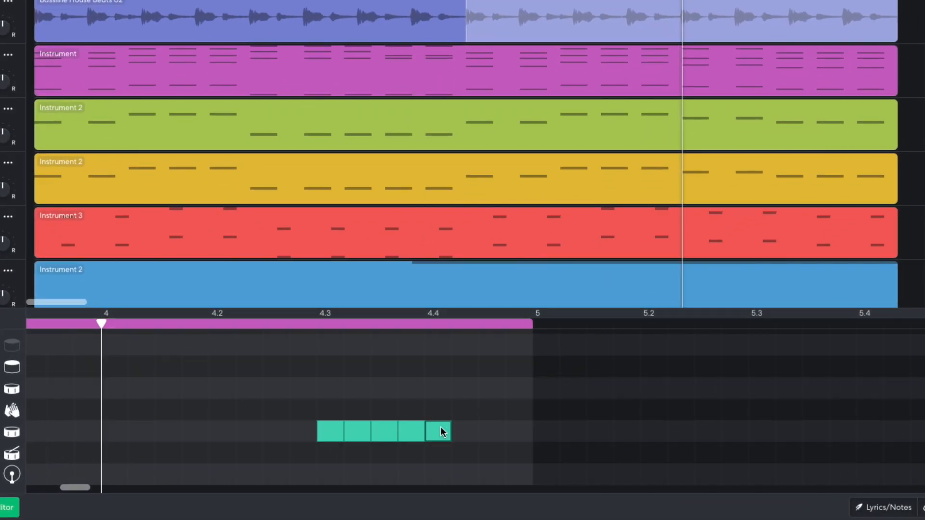
{"action": "left_click", "coordinate": [469, 431]}
{"action": "left_click", "coordinate": [492, 430]}
{"action": "left_click", "coordinate": [516, 430]}
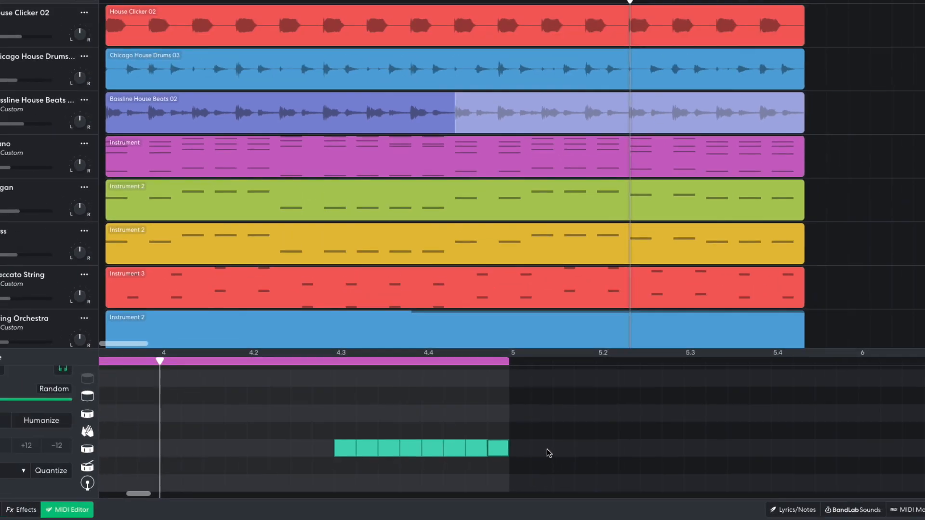
{"action": "key", "text": "space"}
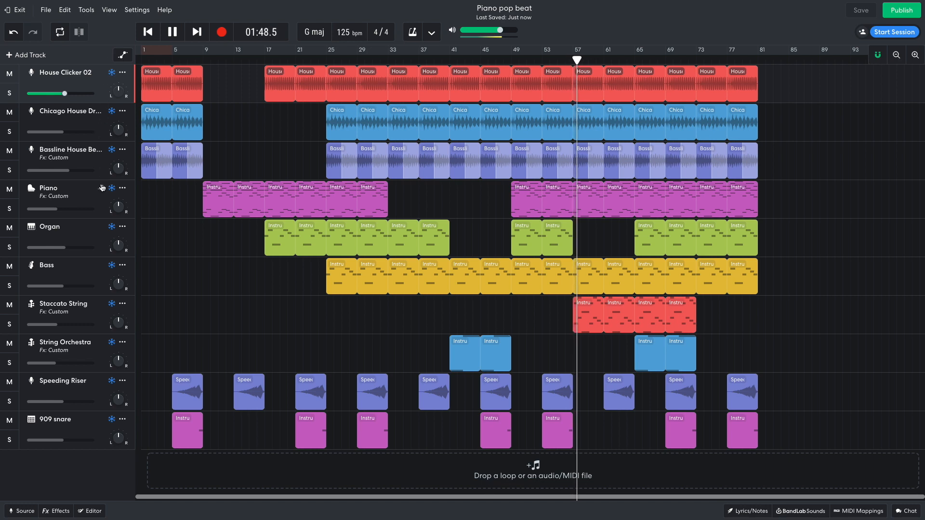
Step: Check the Piano track's Multi Filter - Frequency automation during playback and hide the automation lanes again
{"action": "left_click", "coordinate": [101, 189]}
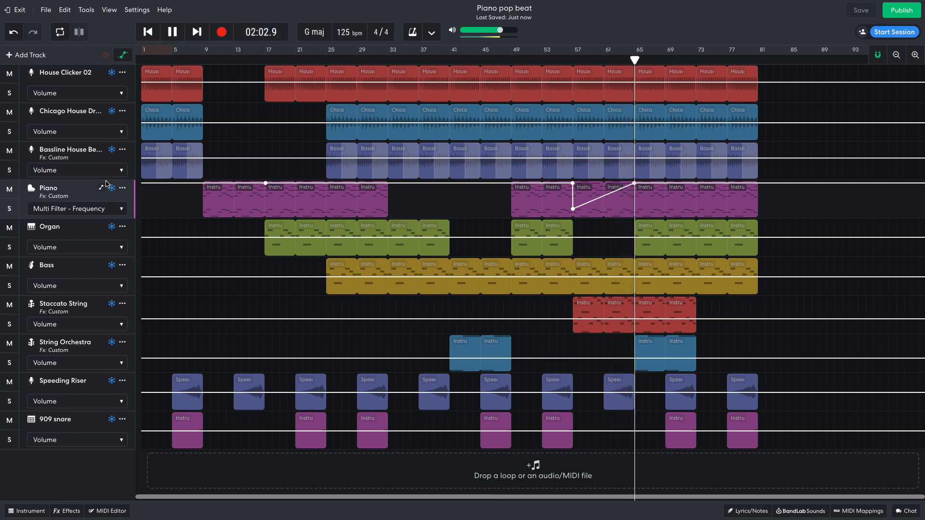
{"action": "key", "text": "a"}
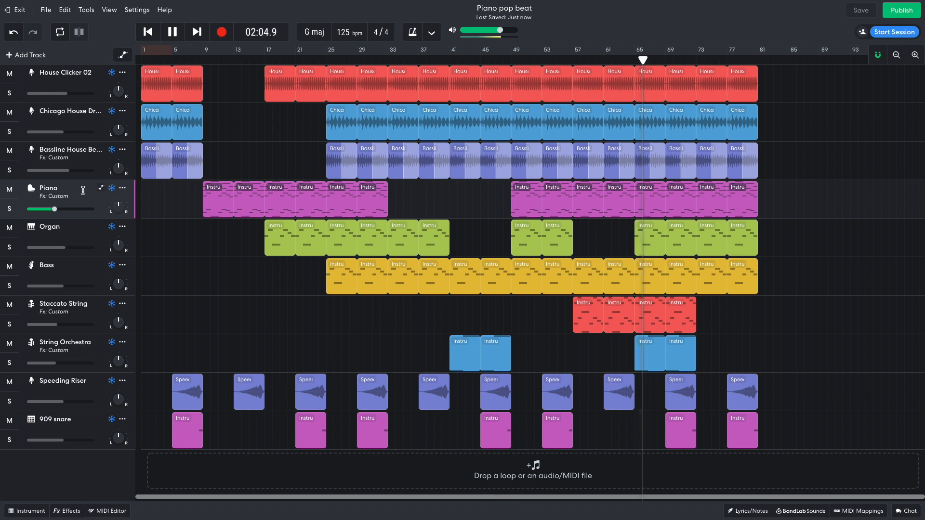